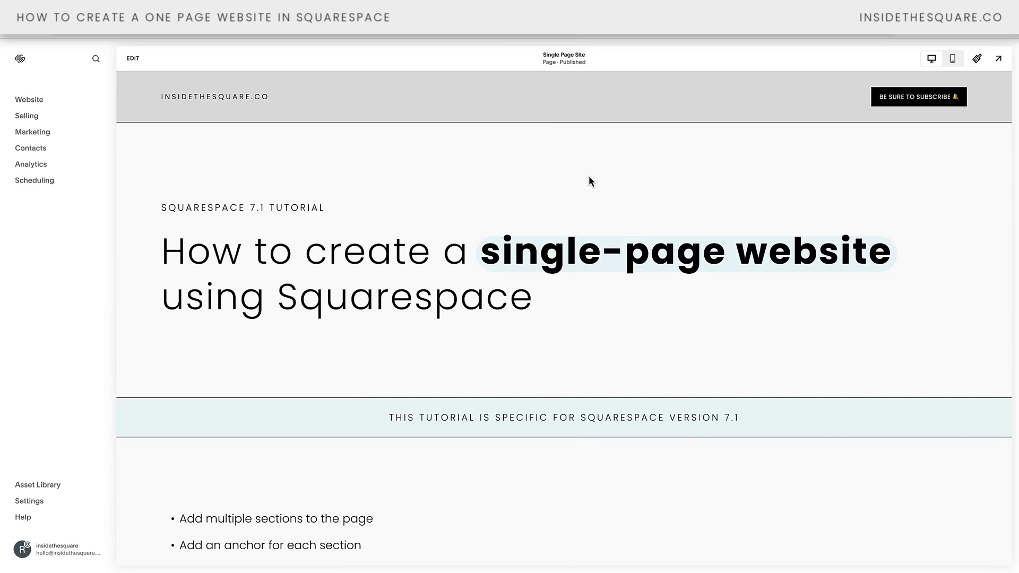
# - Start editing the page and add the Contact section with the "Let's work together" form and scattered photos below the FAQs section
pyautogui.scroll(-5, 589, 180)
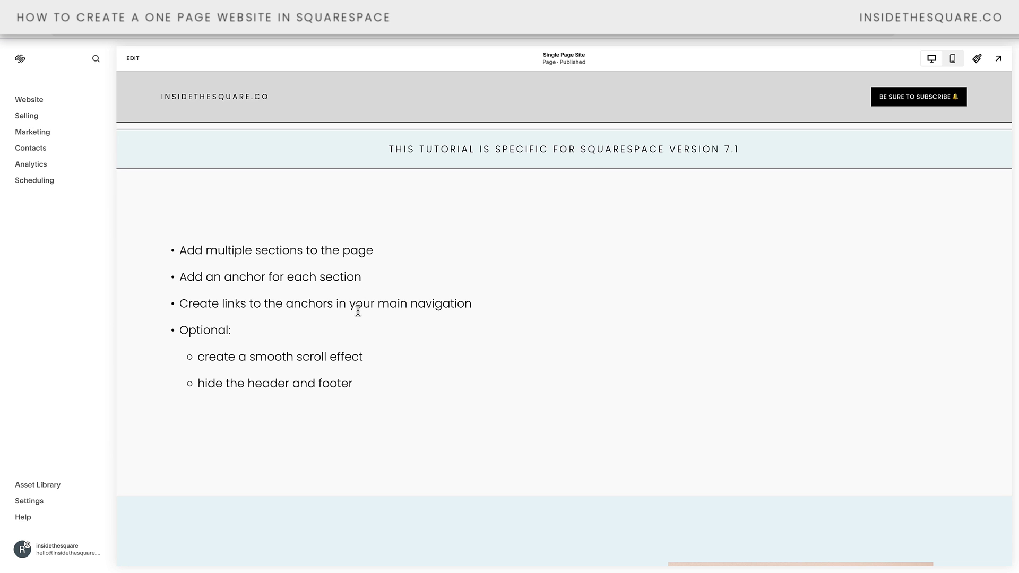
pyautogui.scroll(-1, 358, 310)
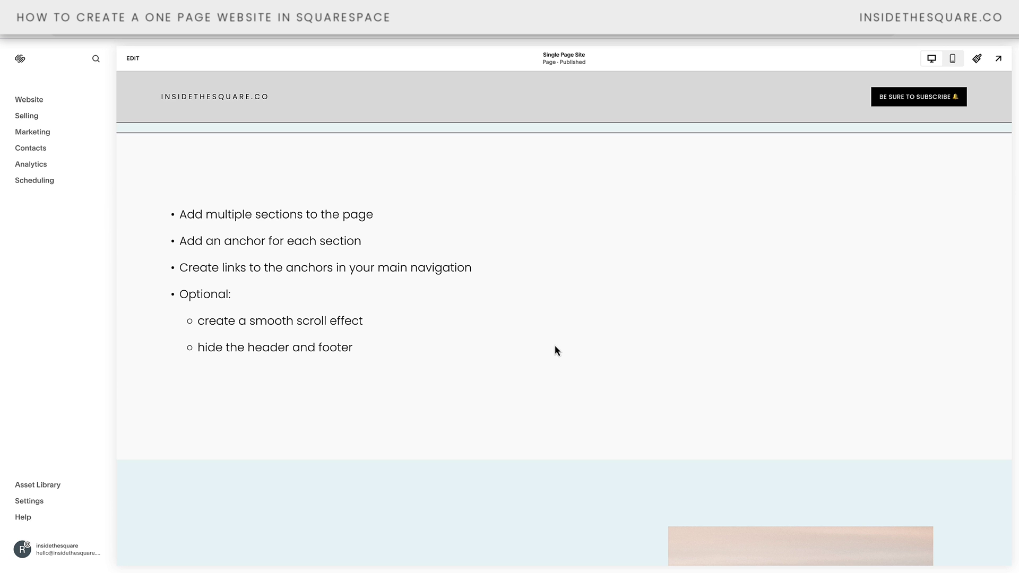
pyautogui.scroll(-8, 558, 345)
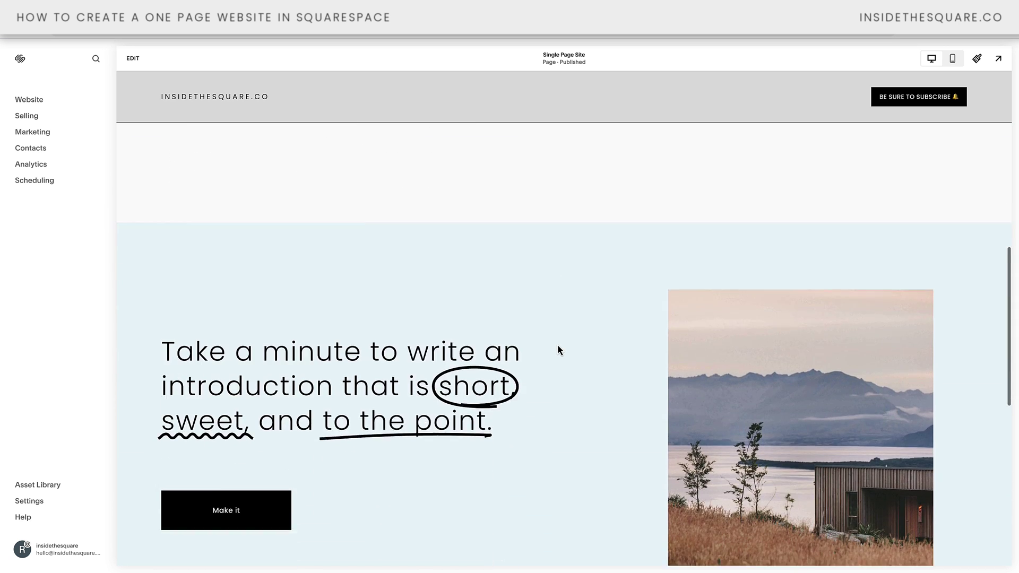
pyautogui.scroll(-7, 557, 350)
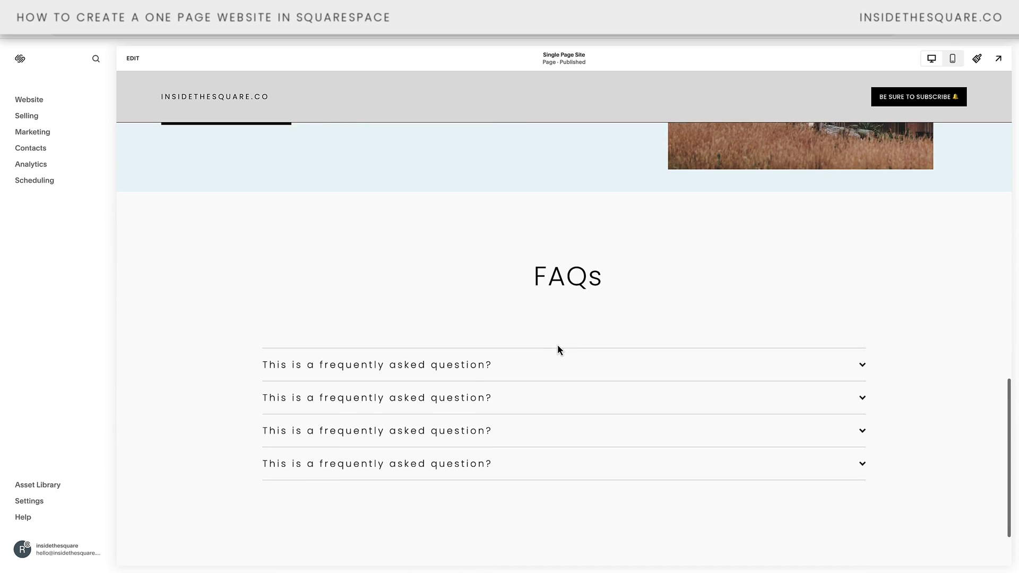
pyautogui.click(132, 59)
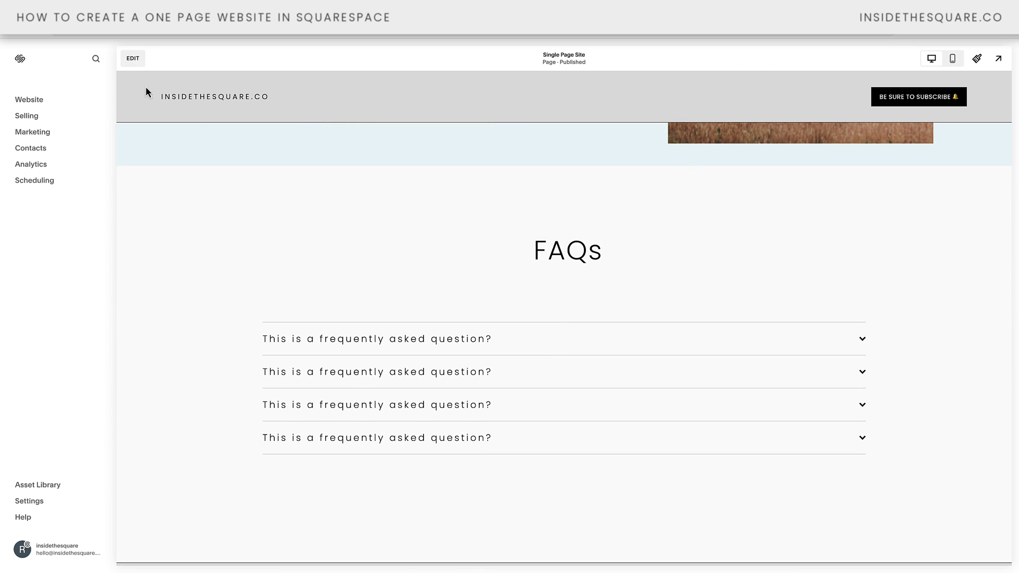
pyautogui.scroll(-2, 600, 245)
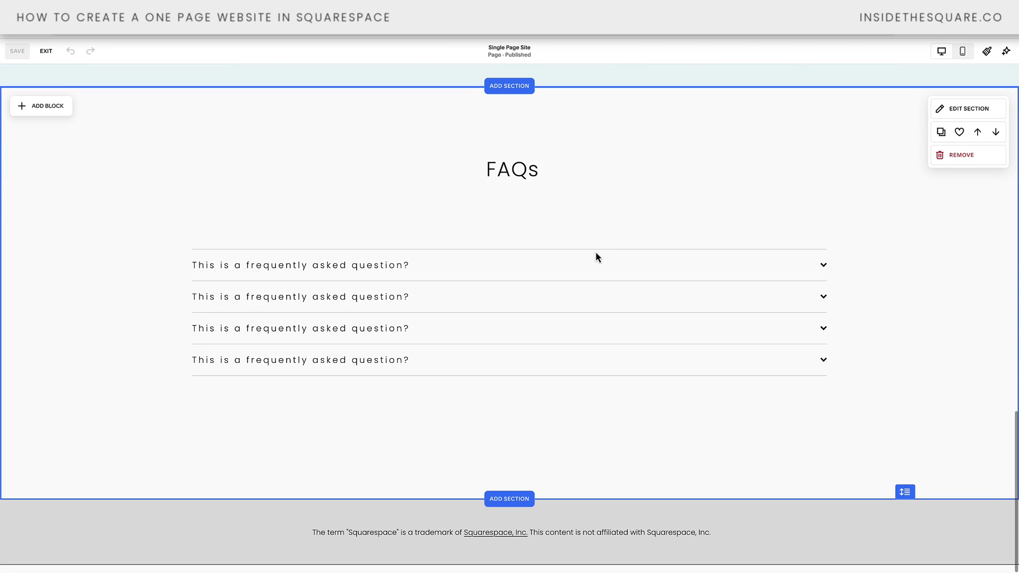
pyautogui.click(506, 499)
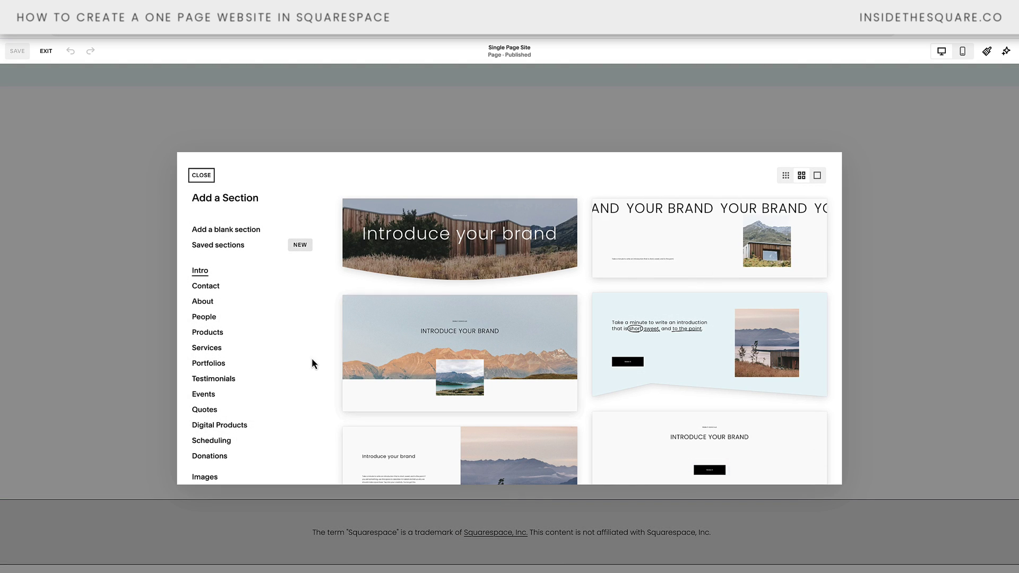
pyautogui.click(214, 287)
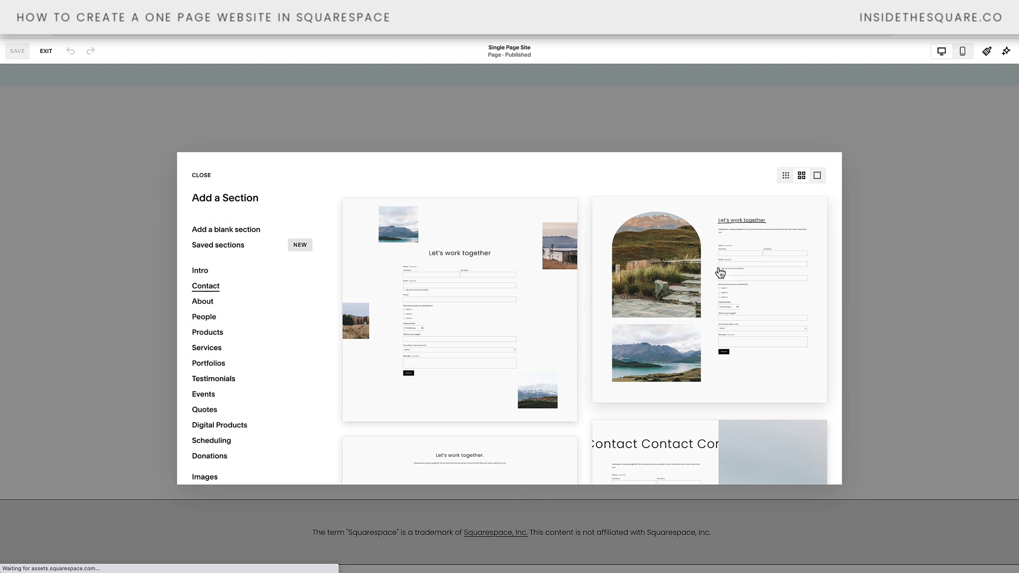
pyautogui.click(543, 311)
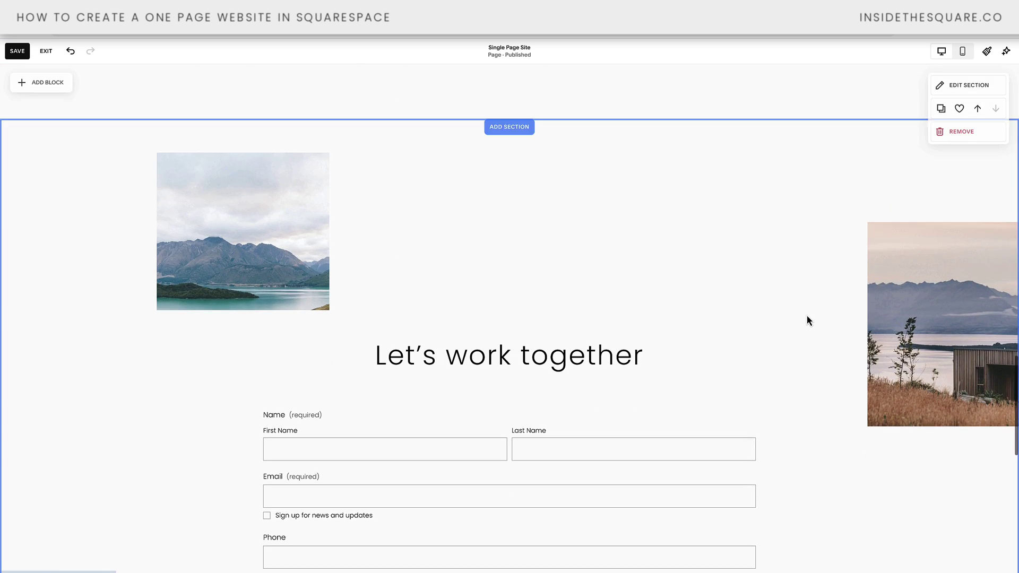
# - Add a Code block to the introduction section and place it at the section's top centre
pyautogui.scroll(14, 807, 316)
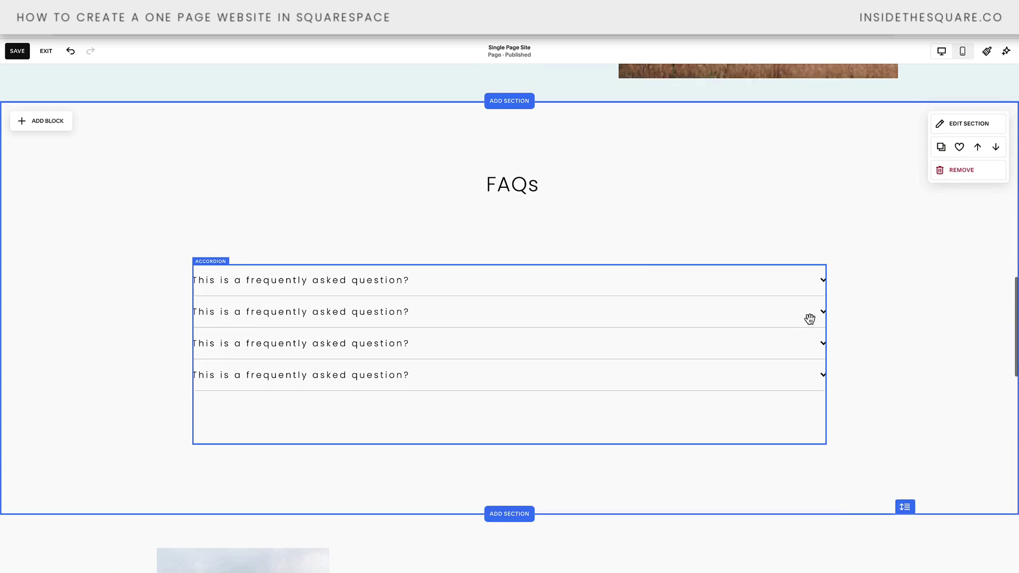
pyautogui.scroll(8, 809, 319)
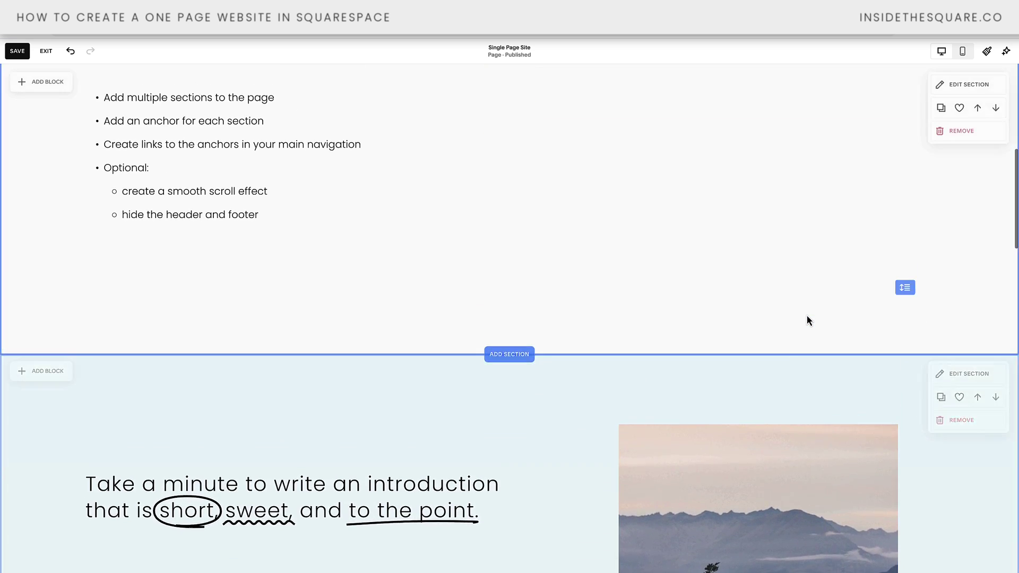
pyautogui.scroll(-5, 810, 319)
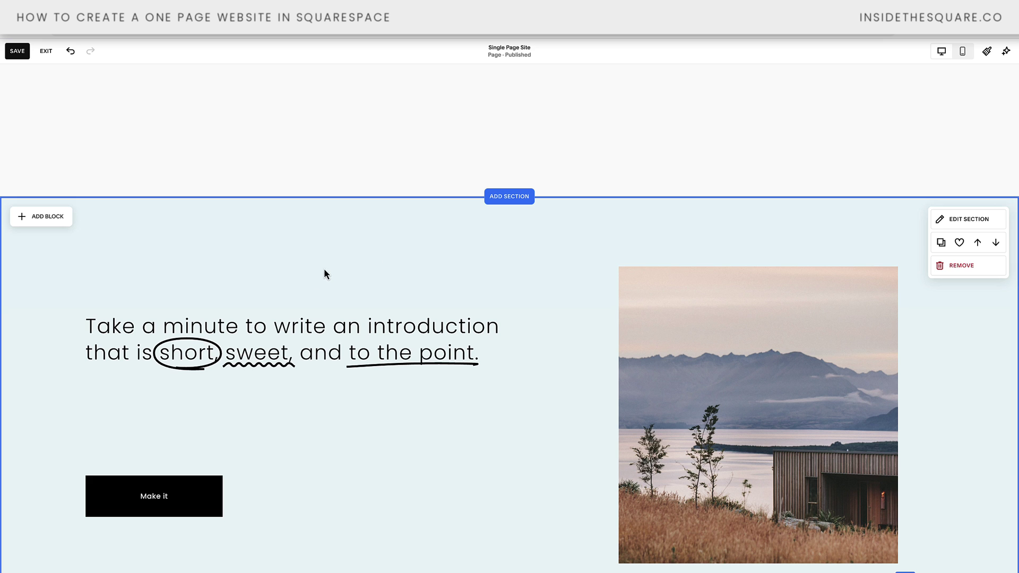
pyautogui.click(63, 220)
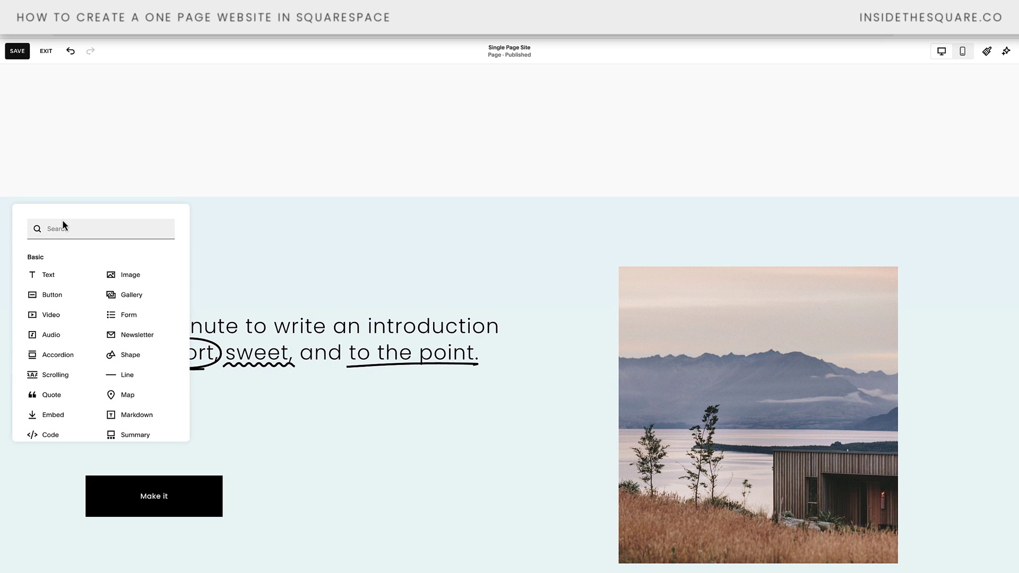
pyautogui.click(66, 434)
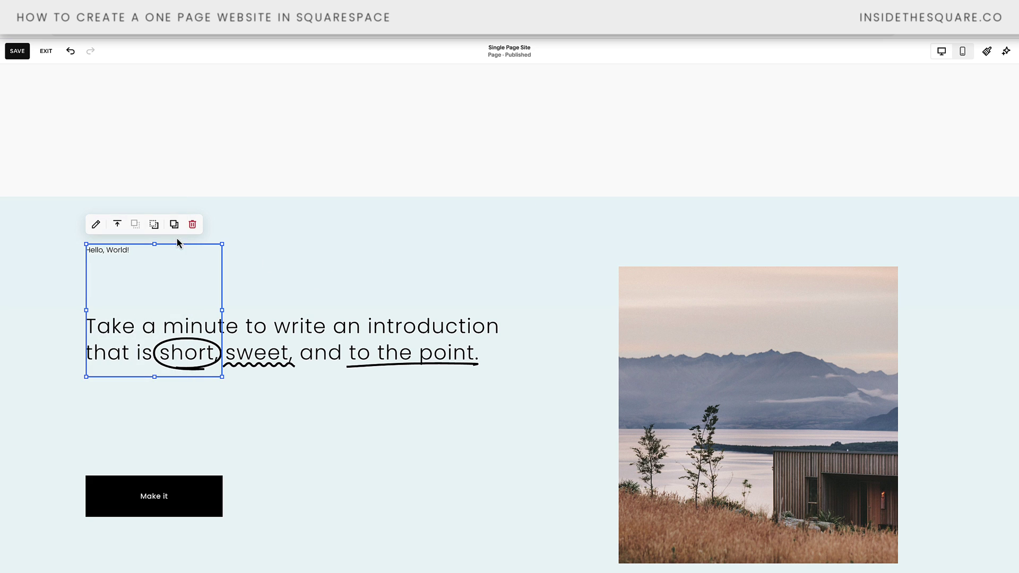
pyautogui.moveTo(146, 260); pyautogui.dragTo(501, 236)
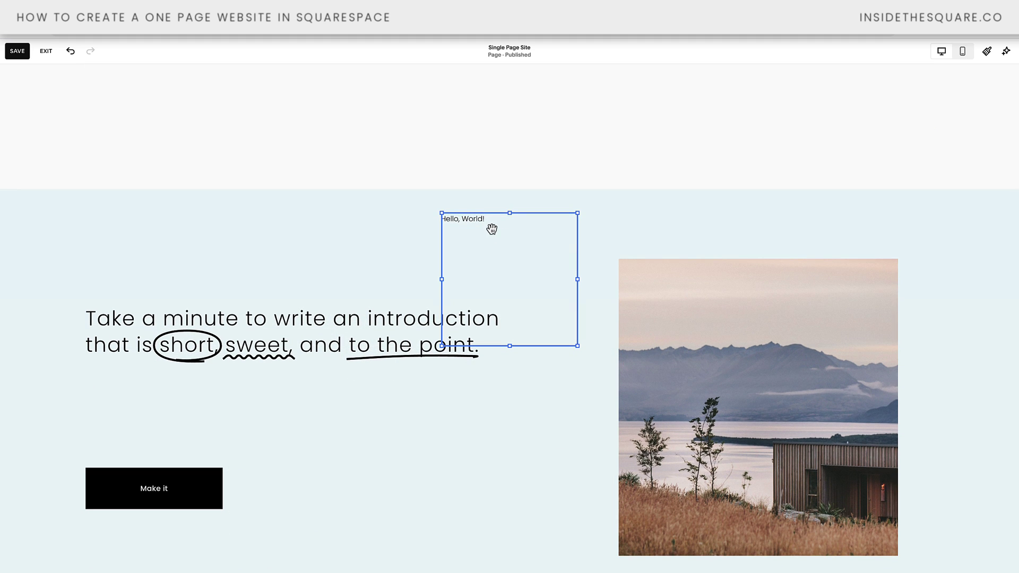
# - Replace the introduction section's code block content with <div id="about"></div>
pyautogui.doubleClick(492, 228)
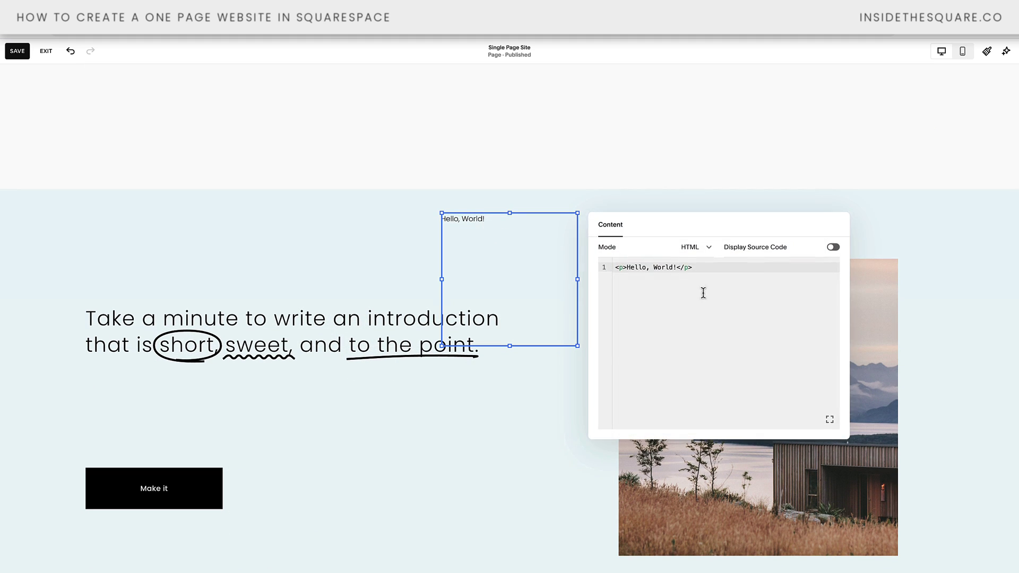
pyautogui.hotkey('ctrl', 'a')
pyautogui.press('BackSpace')
pyautogui.write('<di')
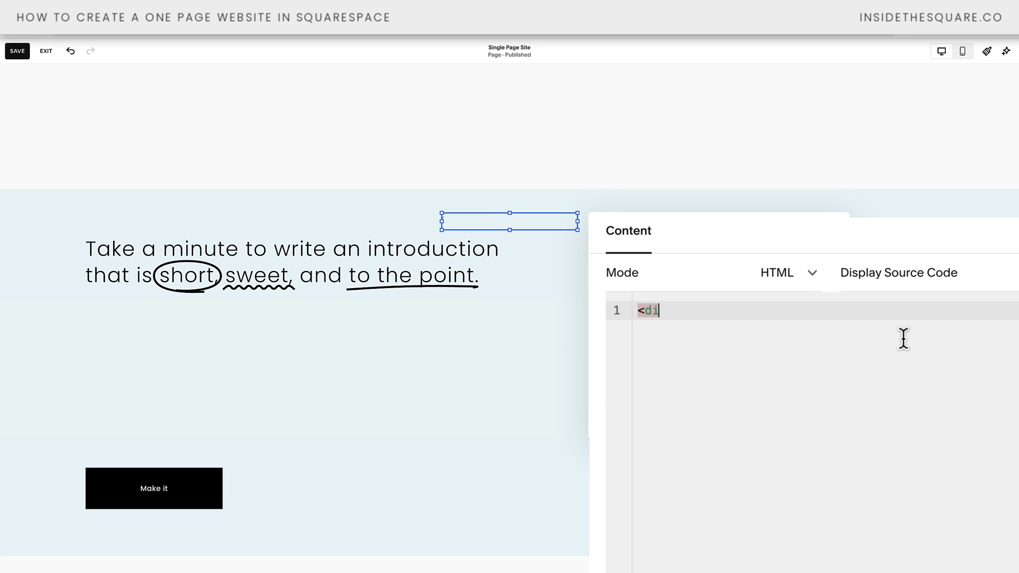
pyautogui.write('v id="')
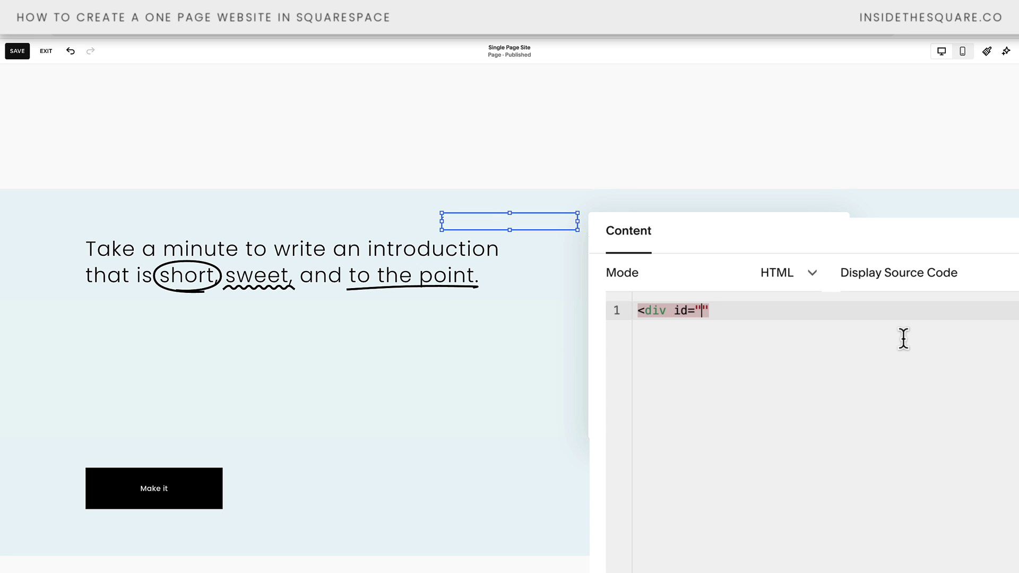
pyautogui.write('about"')
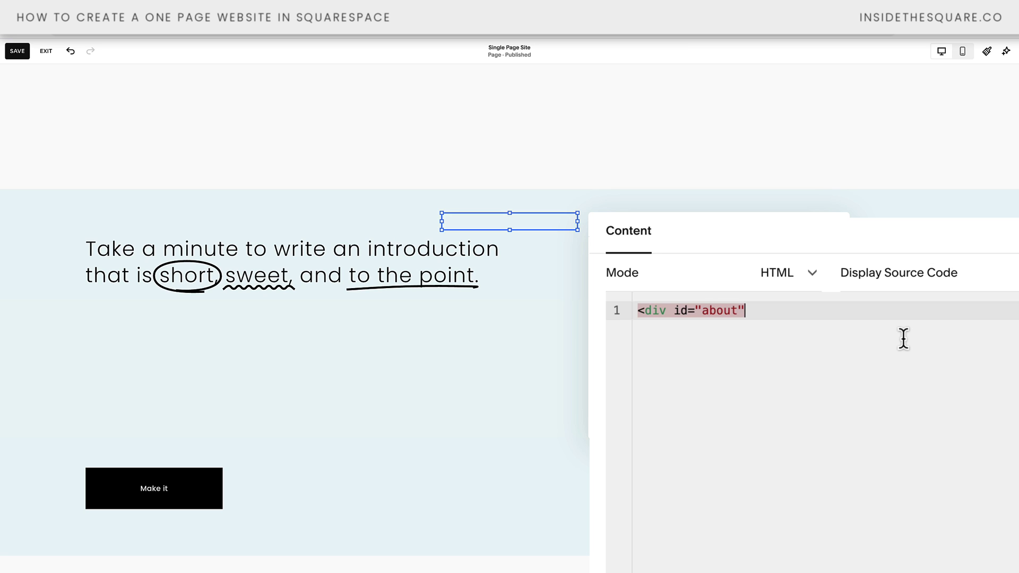
pyautogui.write('><')
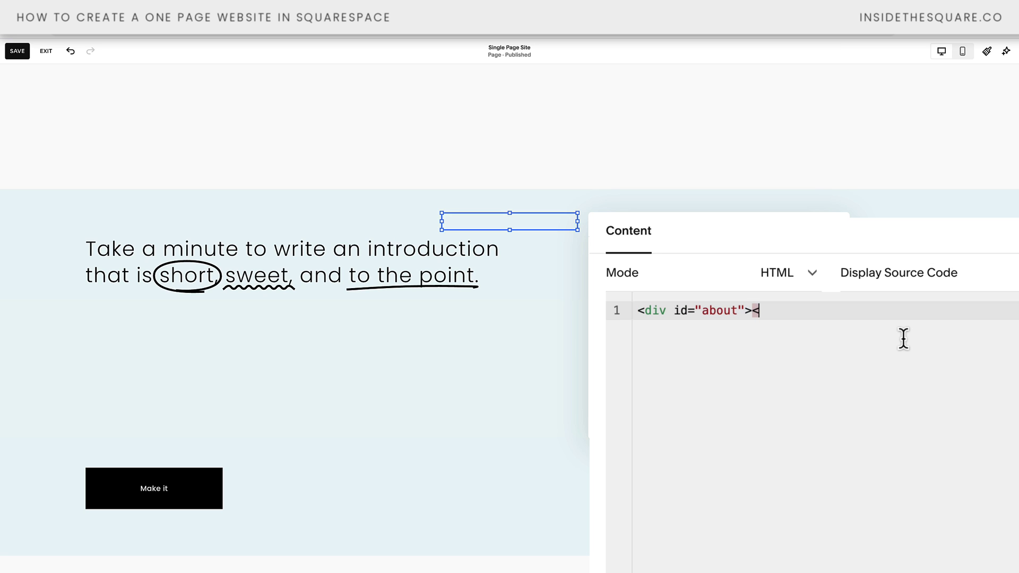
pyautogui.write('/div>')
pyautogui.click(568, 294)
# - Align the introduction text to the middle of its block, and move the "Make it" button and the photo higher in the section
pyautogui.click(429, 276)
pyautogui.click(118, 220)
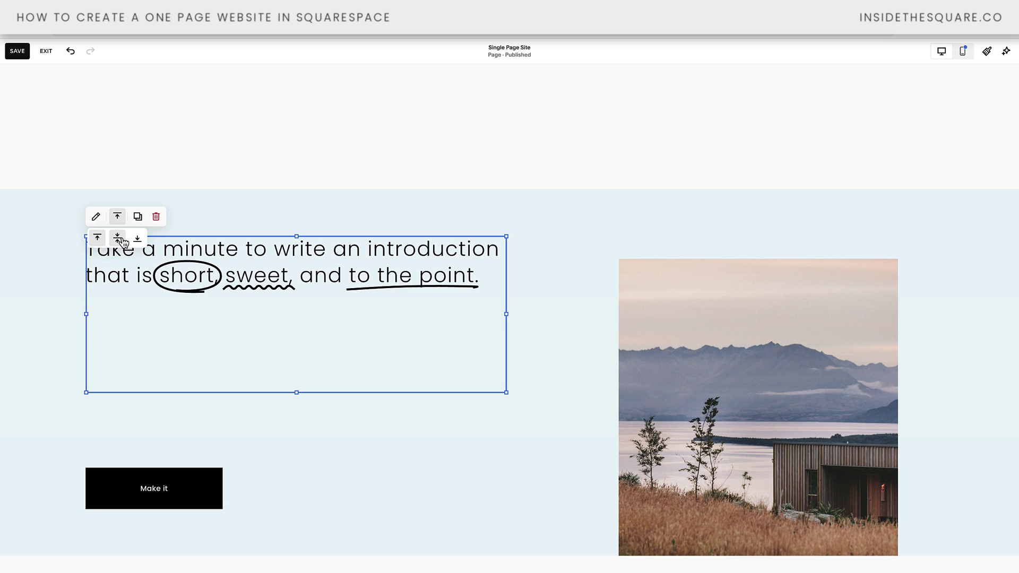
pyautogui.click(118, 238)
pyautogui.moveTo(170, 500); pyautogui.dragTo(182, 424)
pyautogui.moveTo(791, 423); pyautogui.dragTo(827, 407)
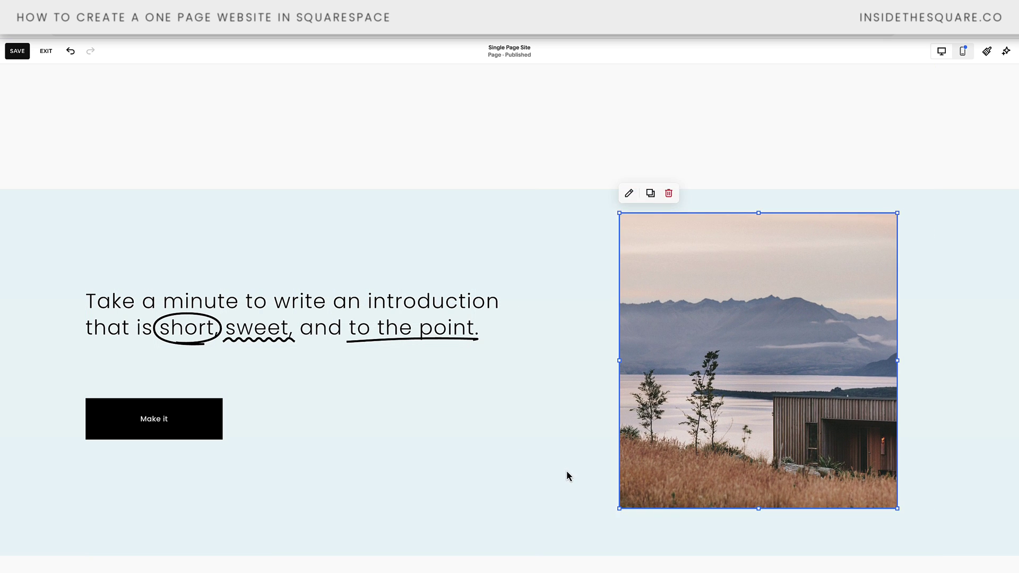
pyautogui.click(566, 475)
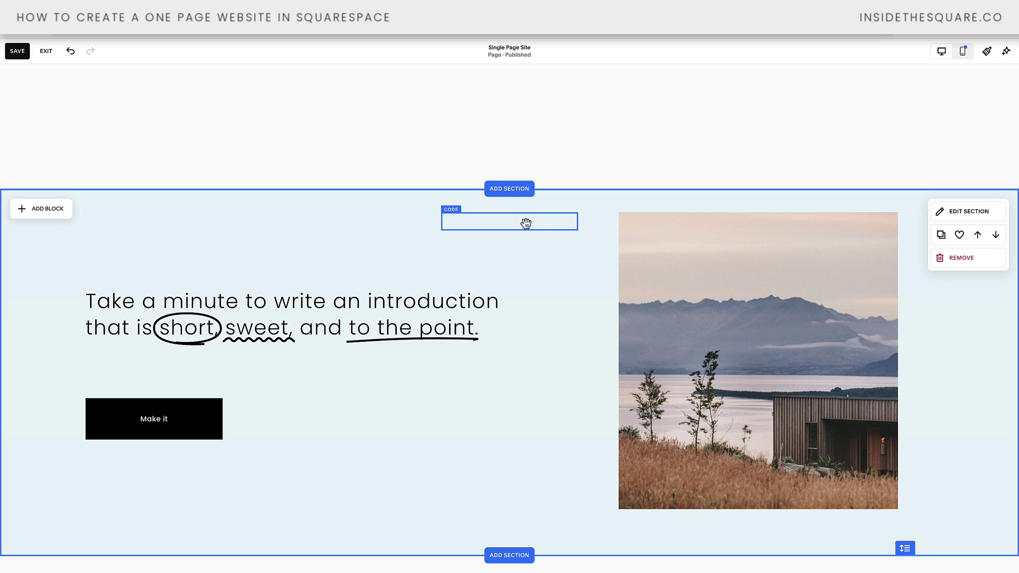
# - In the mobile layout, move the introduction section's photo, text and button up over the empty code block, then return to the desktop layout
pyautogui.click(962, 51)
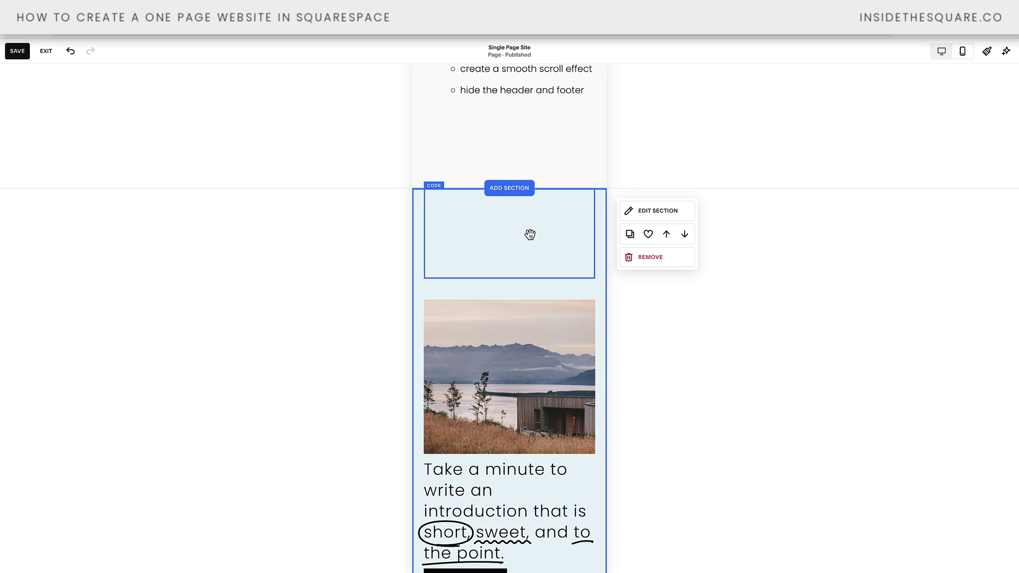
pyautogui.moveTo(535, 370); pyautogui.dragTo(539, 280)
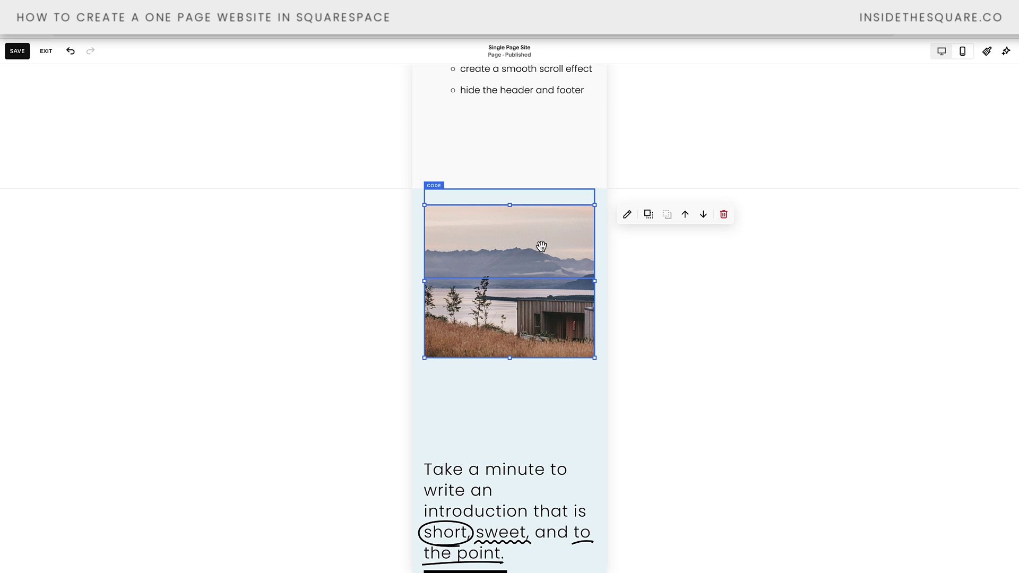
pyautogui.moveTo(527, 514); pyautogui.dragTo(525, 434)
pyautogui.scroll(-1, 518, 509)
pyautogui.moveTo(483, 523); pyautogui.dragTo(485, 480)
pyautogui.scroll(2, 568, 265)
pyautogui.click(555, 229)
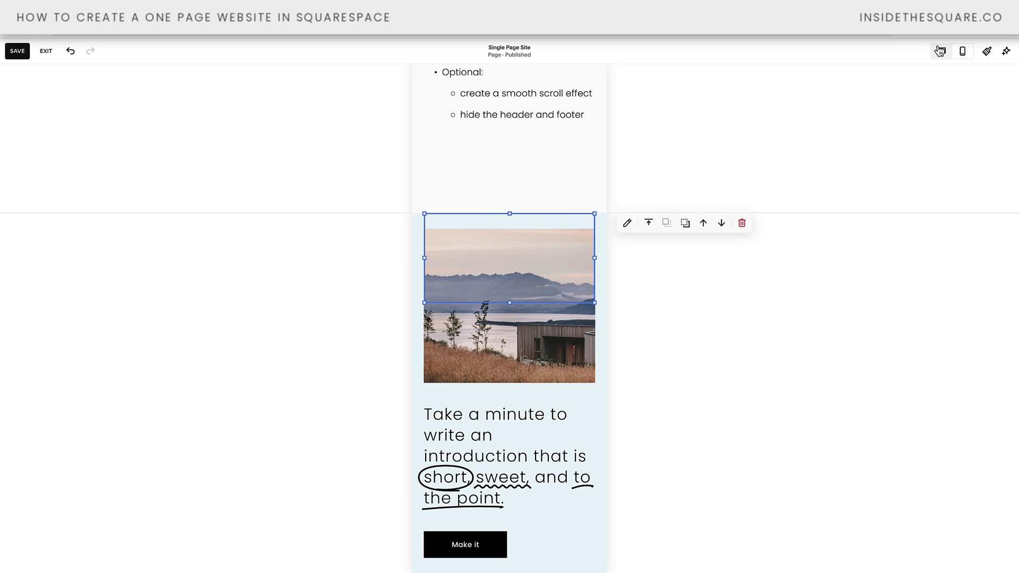
pyautogui.click(941, 51)
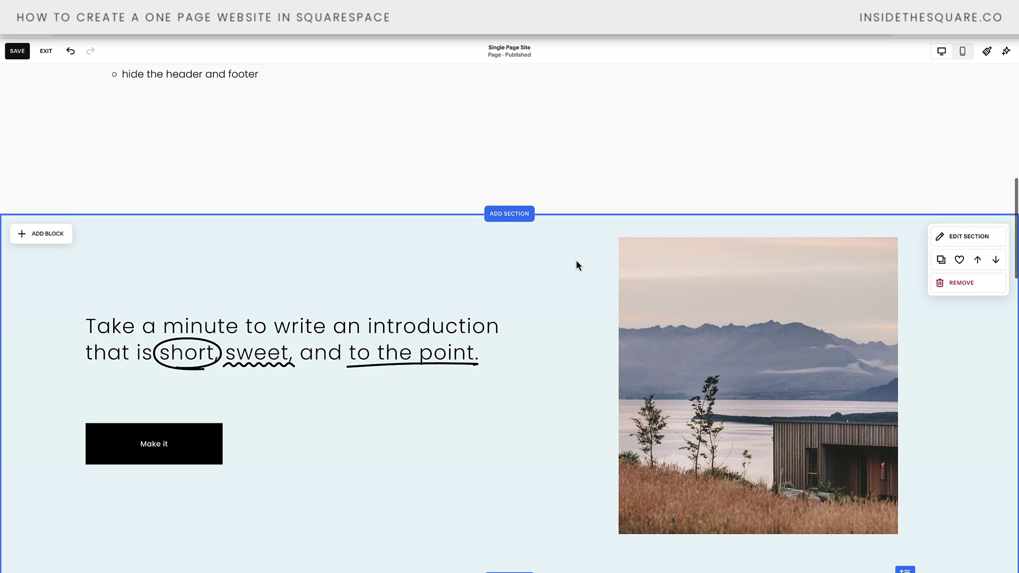
# - Add a Code block to the FAQs section and place it at the top centre above the heading
pyautogui.scroll(-6, 576, 261)
pyautogui.scroll(-2, 576, 261)
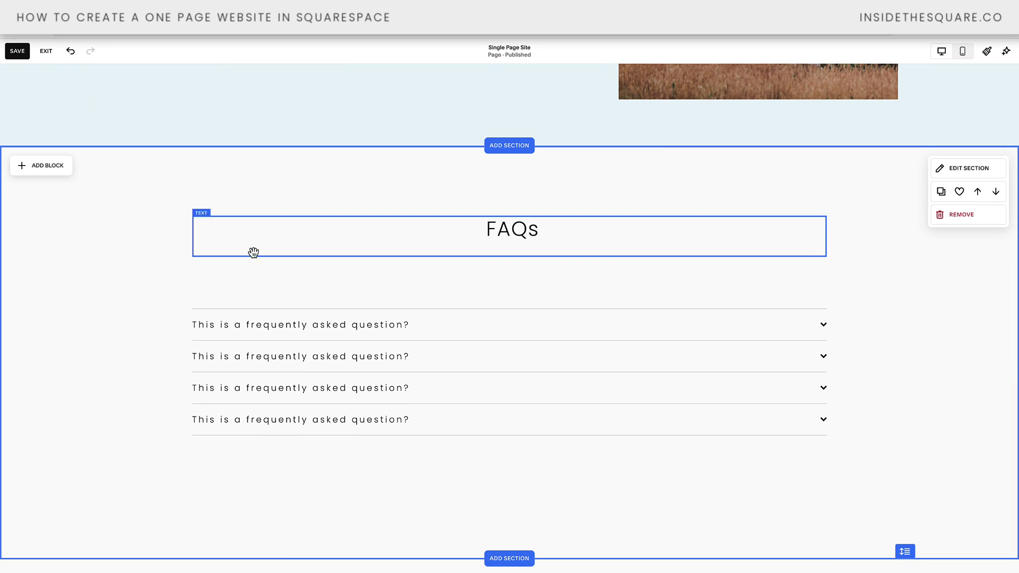
pyautogui.click(61, 173)
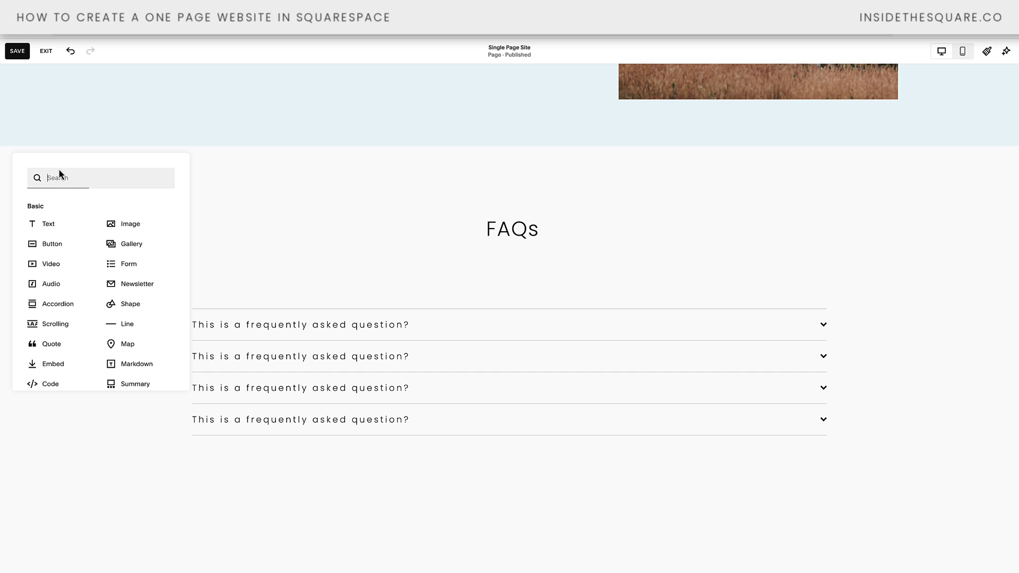
pyautogui.click(62, 388)
pyautogui.moveTo(161, 246); pyautogui.dragTo(517, 186)
# - Replace the FAQs section's code block content with <div id="faq"></div>
pyautogui.doubleClick(518, 183)
pyautogui.hotkey('ctrl', 'a')
pyautogui.write('<div id')
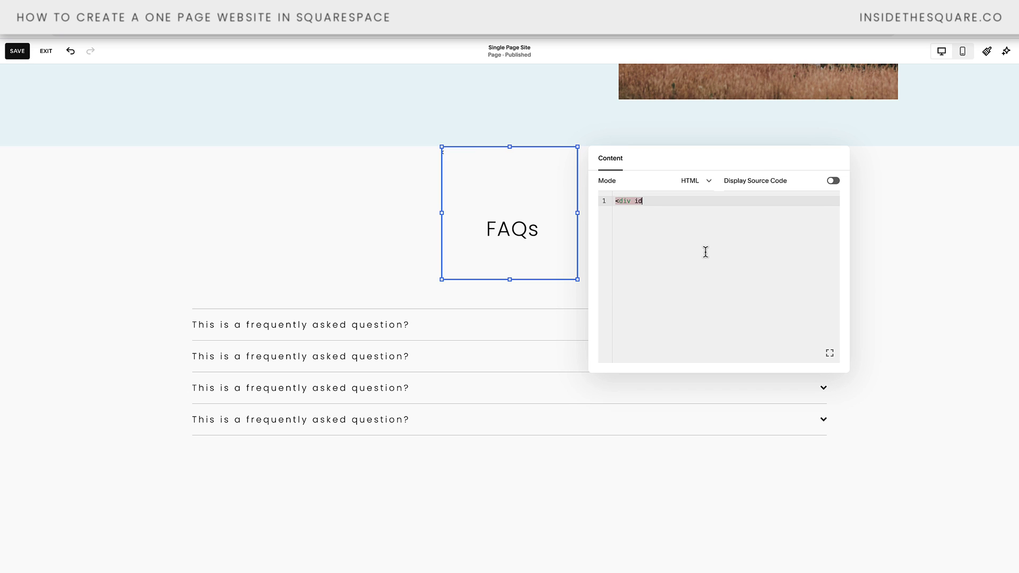
pyautogui.write('="')
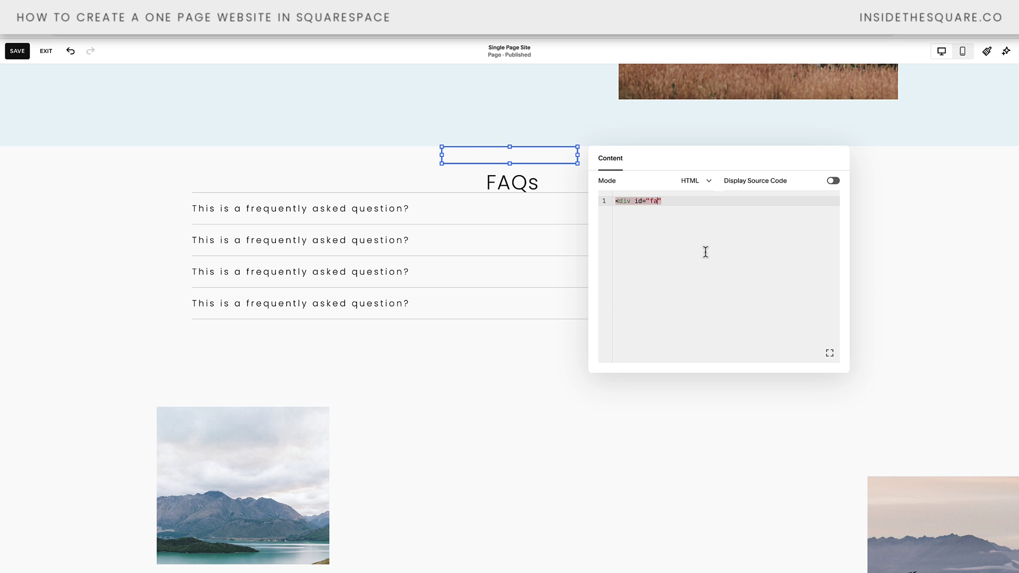
pyautogui.write('faq"></div>')
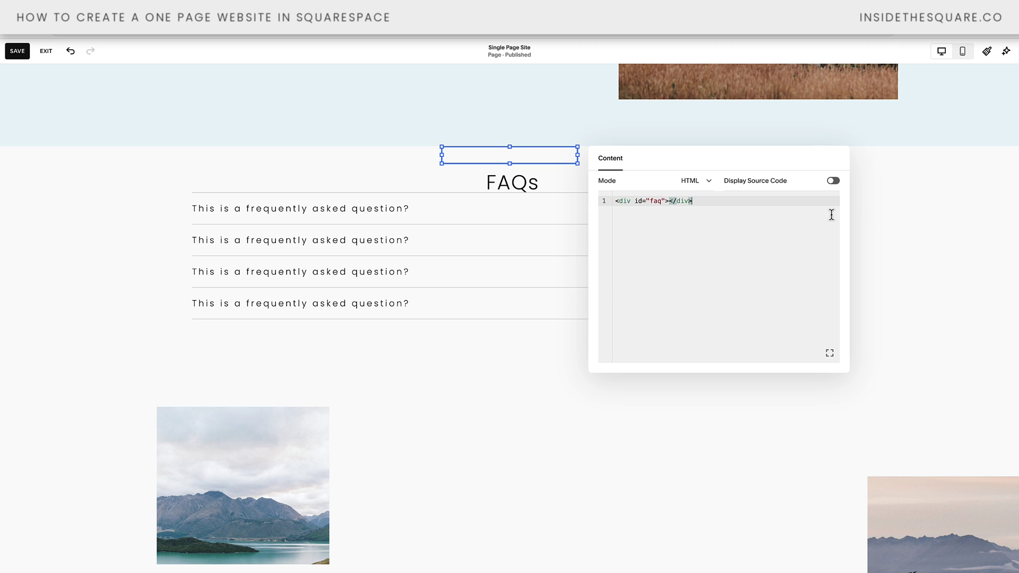
# - In the mobile layout, move the FAQs heading and the question accordion up over the empty code block
pyautogui.click(962, 51)
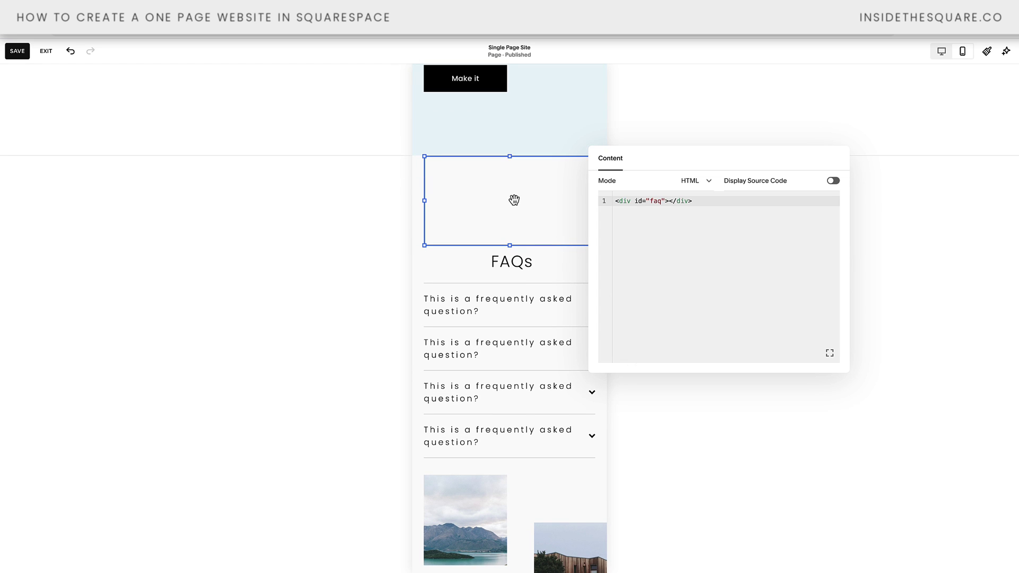
pyautogui.click(533, 265)
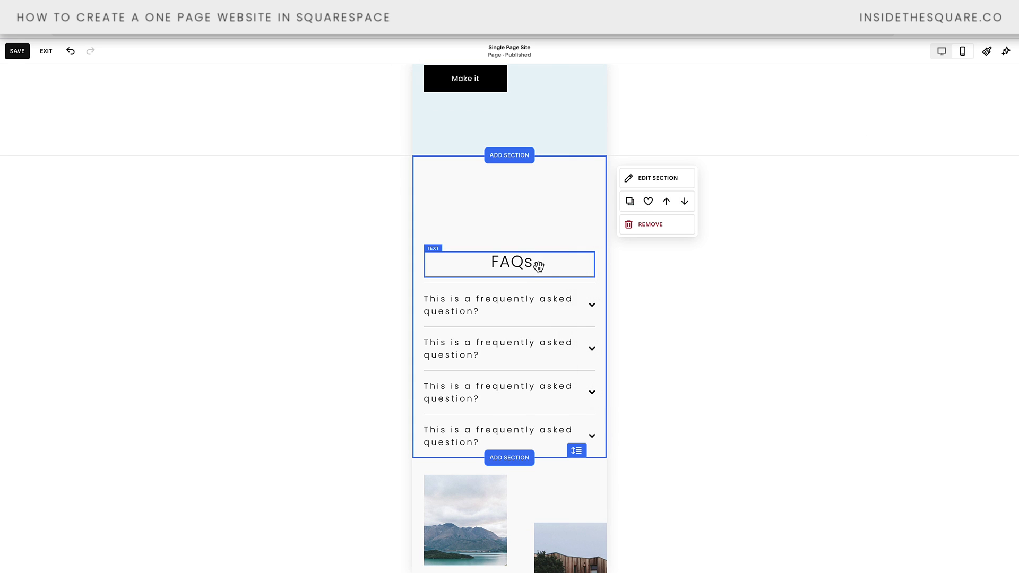
pyautogui.click(566, 273)
pyautogui.moveTo(565, 313); pyautogui.dragTo(566, 240)
pyautogui.click(538, 426)
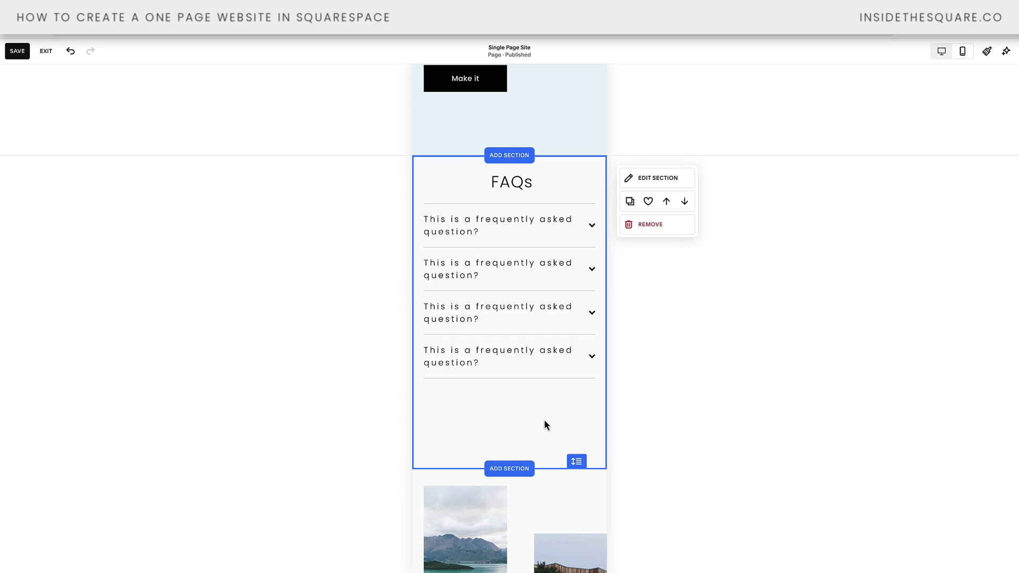
# - Return to the desktop layout and add a Code block at the top centre of the "Let's work together" section, above the heading
pyautogui.click(941, 51)
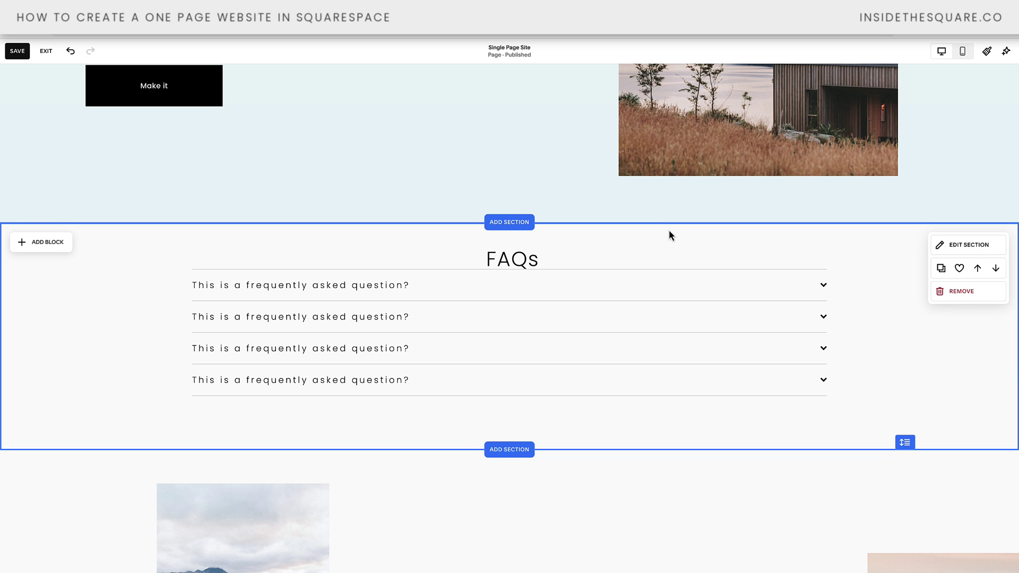
pyautogui.scroll(-5, 669, 230)
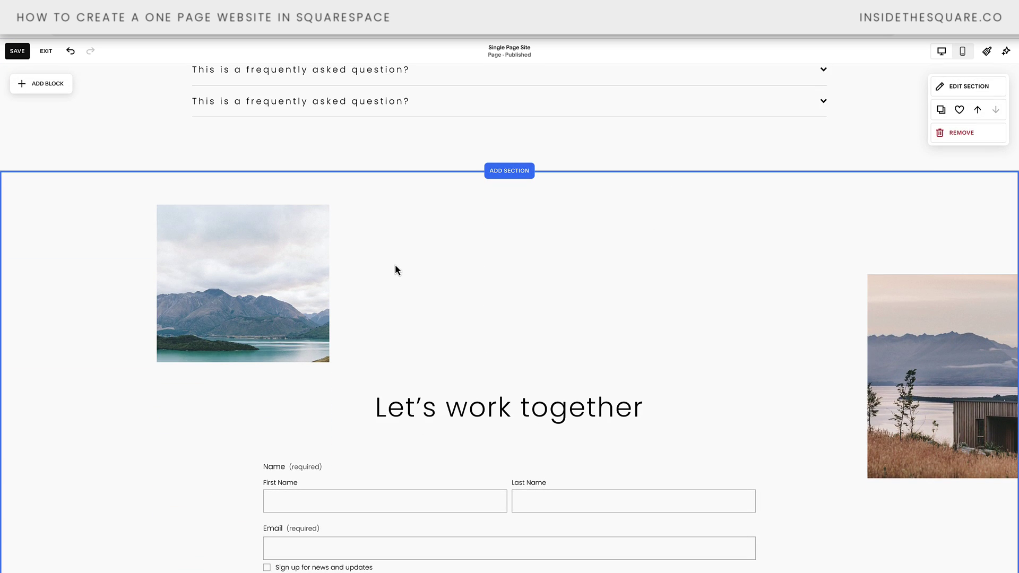
pyautogui.scroll(-2, 94, 253)
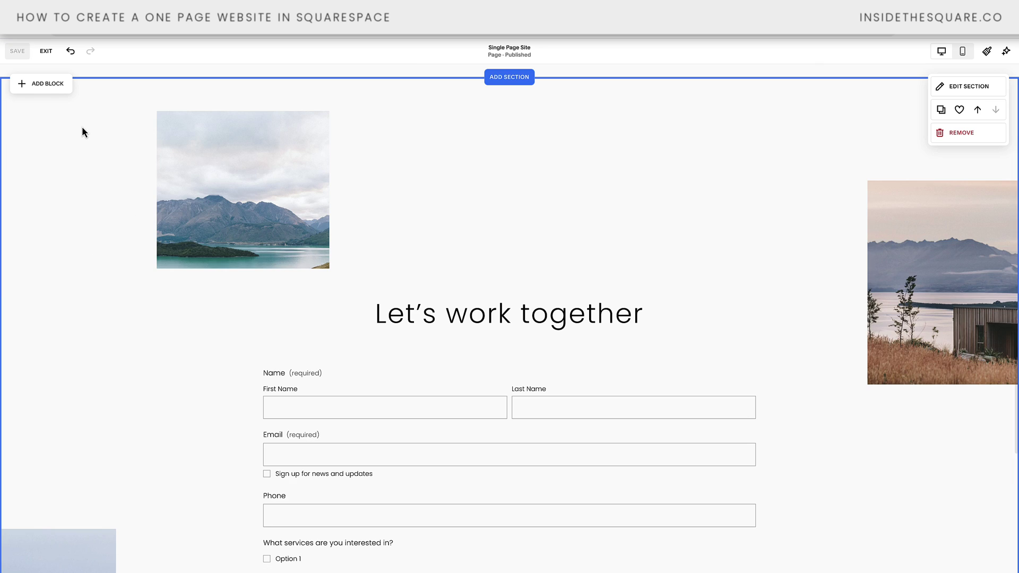
pyautogui.click(55, 87)
pyautogui.click(50, 334)
pyautogui.moveTo(160, 244); pyautogui.dragTo(494, 186)
# - Replace the contact section's code block content with <div id="contact"></div>
pyautogui.doubleClick(514, 174)
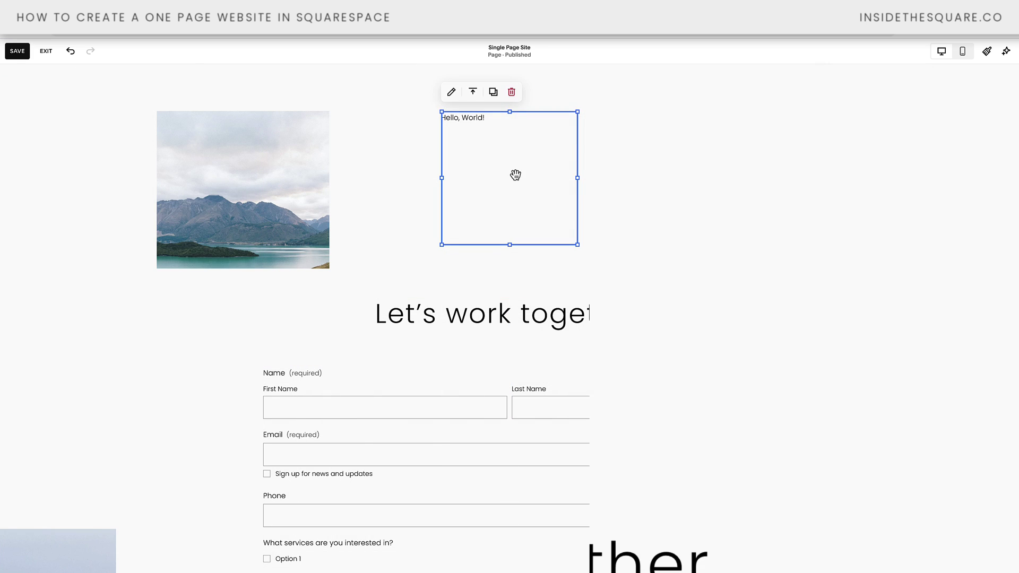
pyautogui.hotkey('ctrl', 'a')
pyautogui.write('<d')
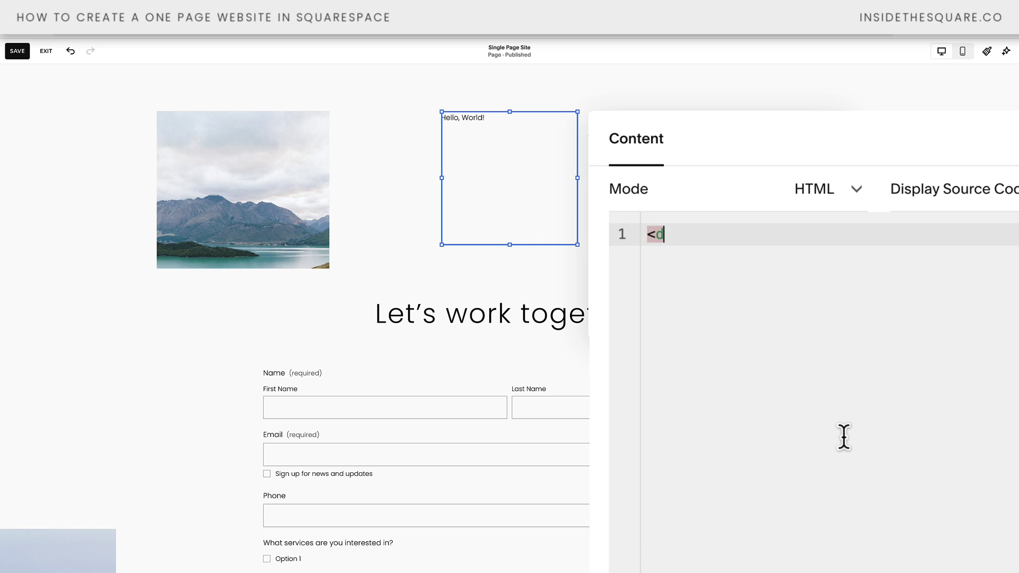
pyautogui.write('iv id="contact"')
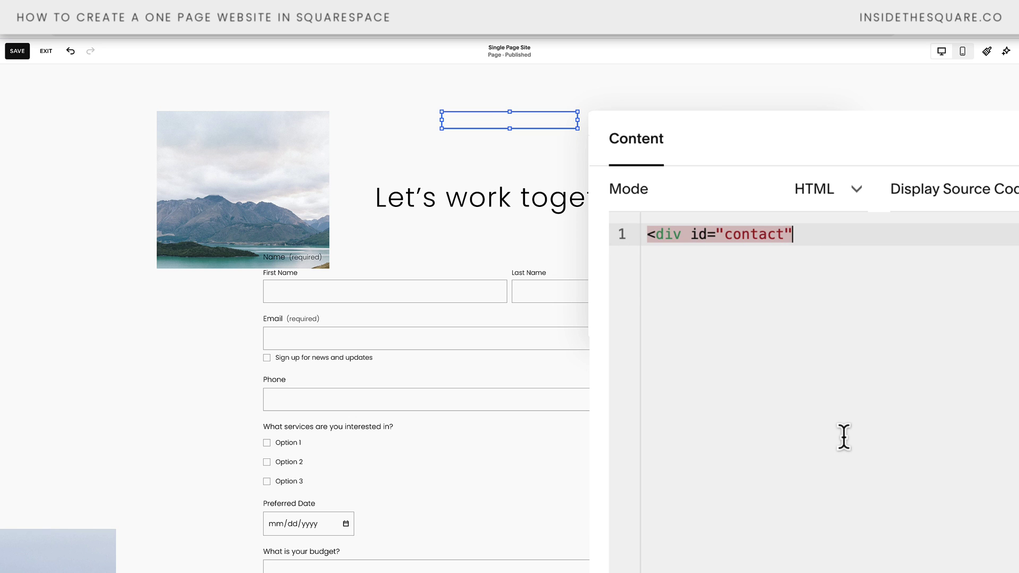
pyautogui.write('></div>')
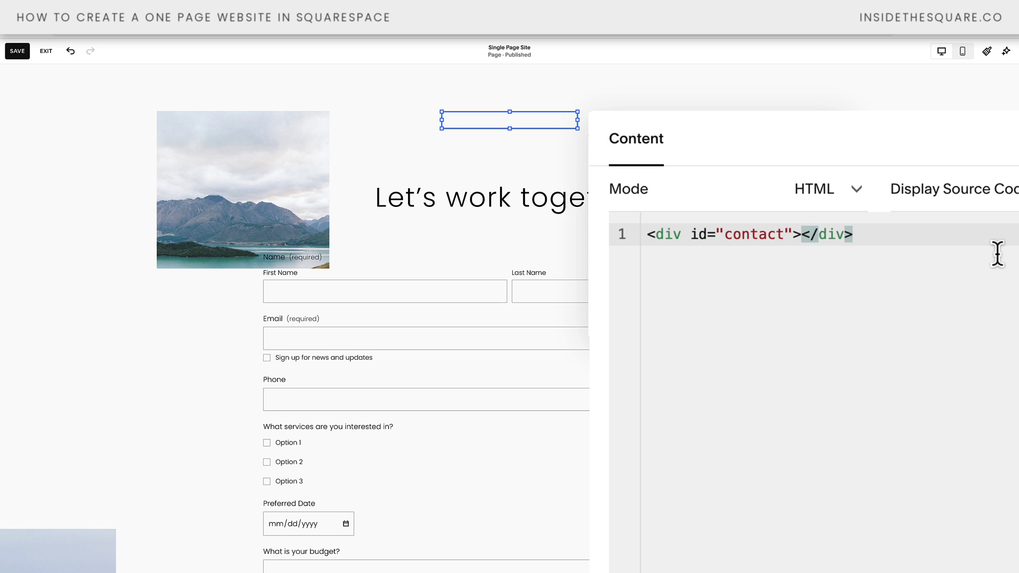
# - In the mobile layout, move the contact section's code block to the section's top over the photos, and move the form up into the gap
pyautogui.click(963, 51)
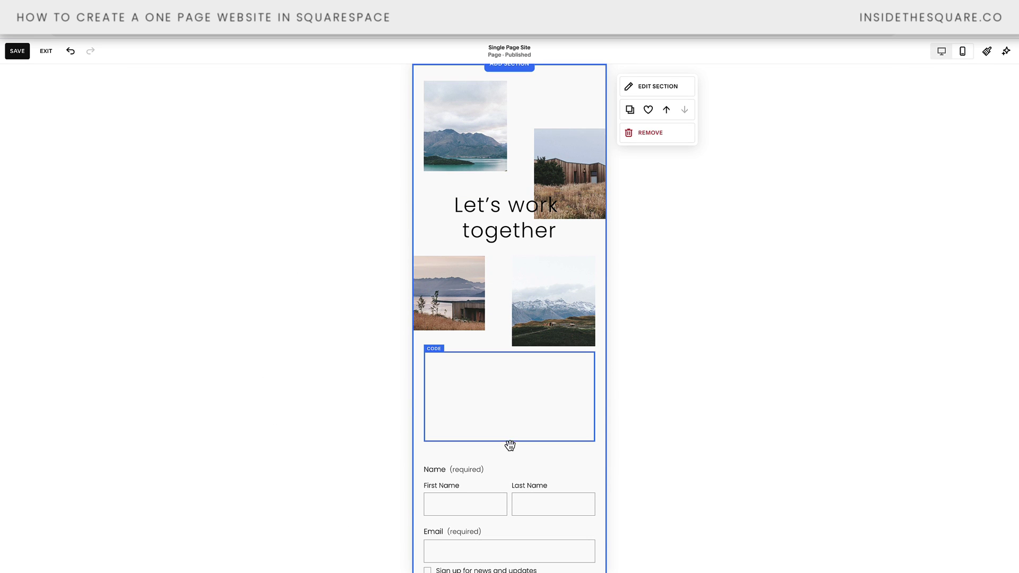
pyautogui.moveTo(512, 419); pyautogui.dragTo(515, 147)
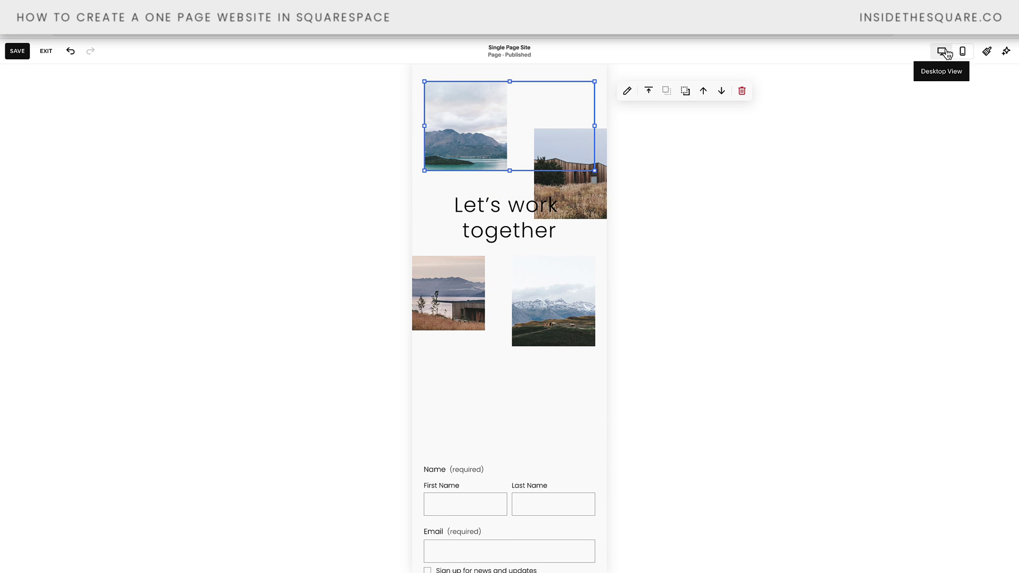
pyautogui.moveTo(537, 503); pyautogui.dragTo(542, 404)
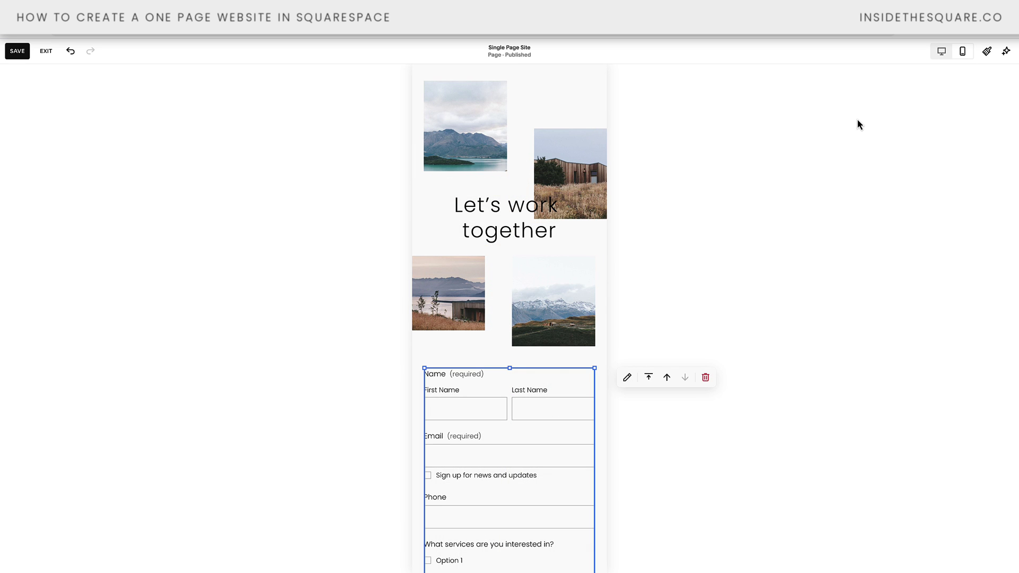
# - Return to the desktop layout and highlight the checklist item "Create links to the anchors in your main navigation"
pyautogui.click(941, 51)
pyautogui.scroll(15, 505, 234)
pyautogui.scroll(5, 505, 235)
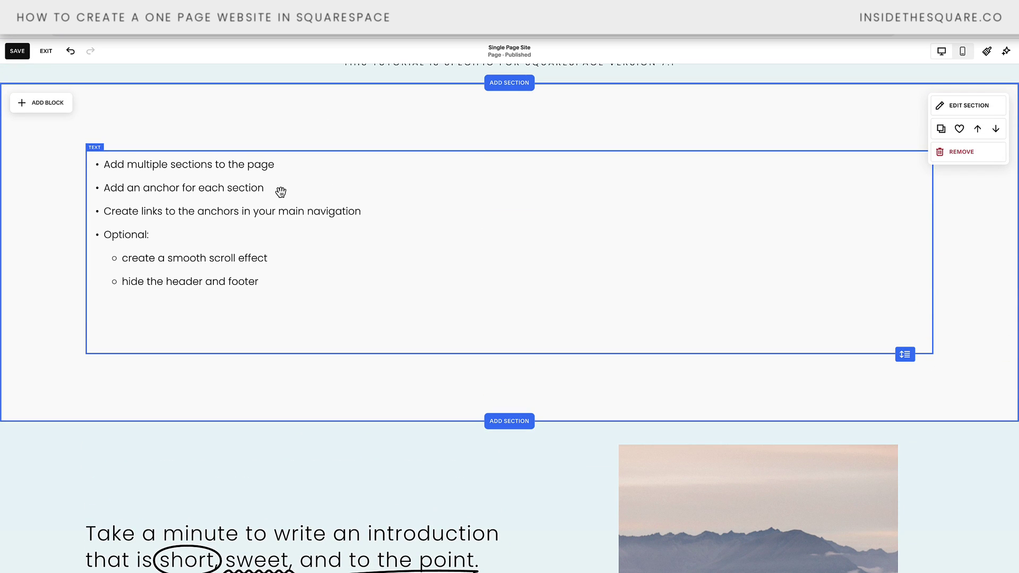
pyautogui.click(363, 217)
pyautogui.moveTo(362, 212); pyautogui.dragTo(104, 203)
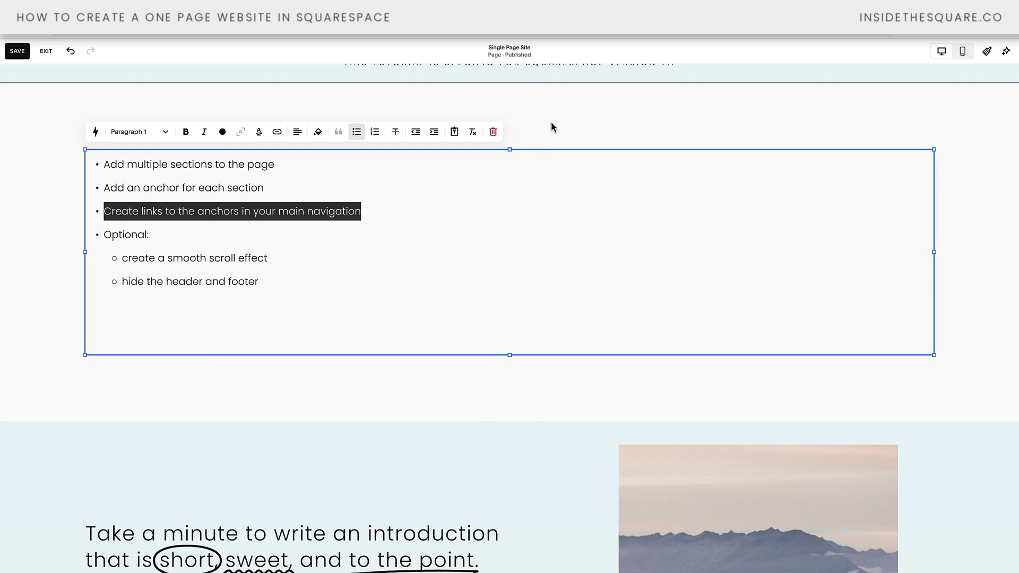
pyautogui.click(552, 127)
# - Save the page and leave the editor for the website's page list
pyautogui.click(17, 51)
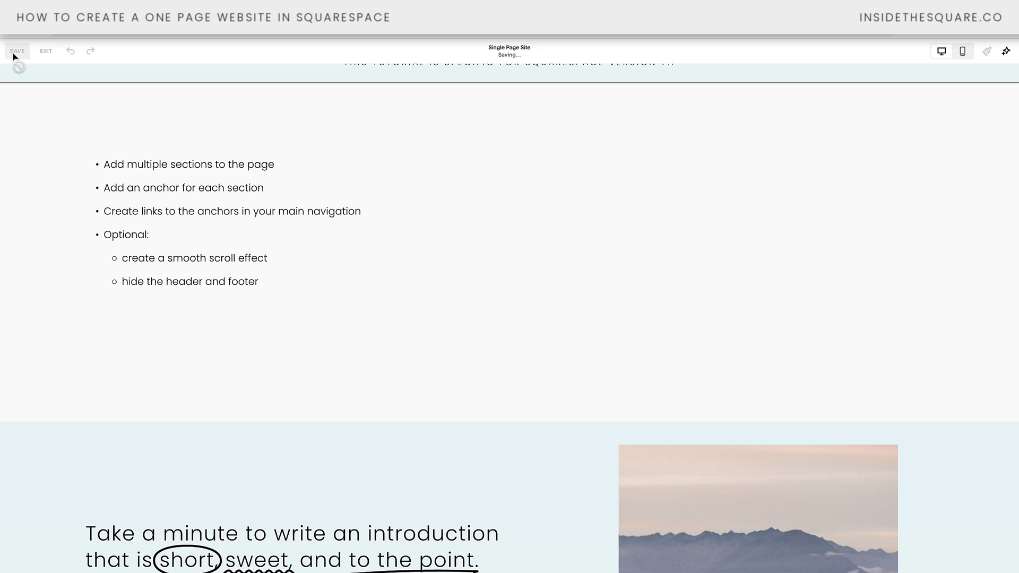
pyautogui.click(46, 51)
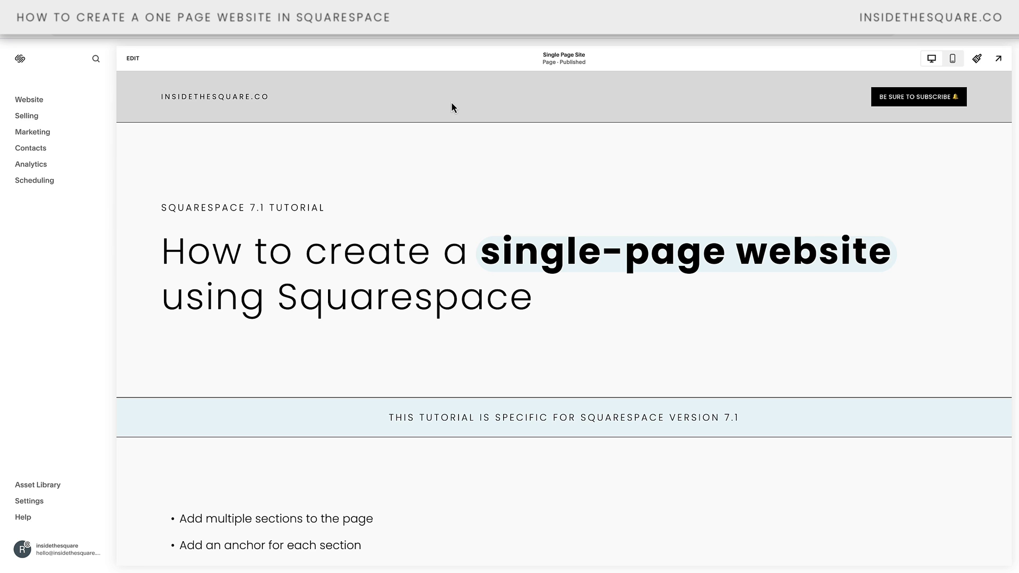
pyautogui.click(29, 100)
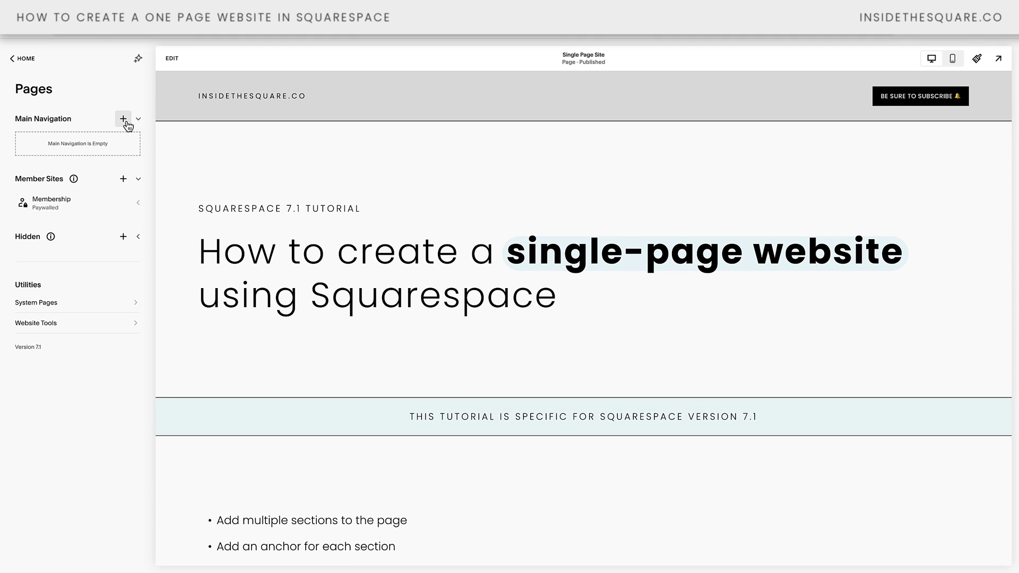
# - Add a link titled About to the main navigation, pointing to #about
pyautogui.click(124, 119)
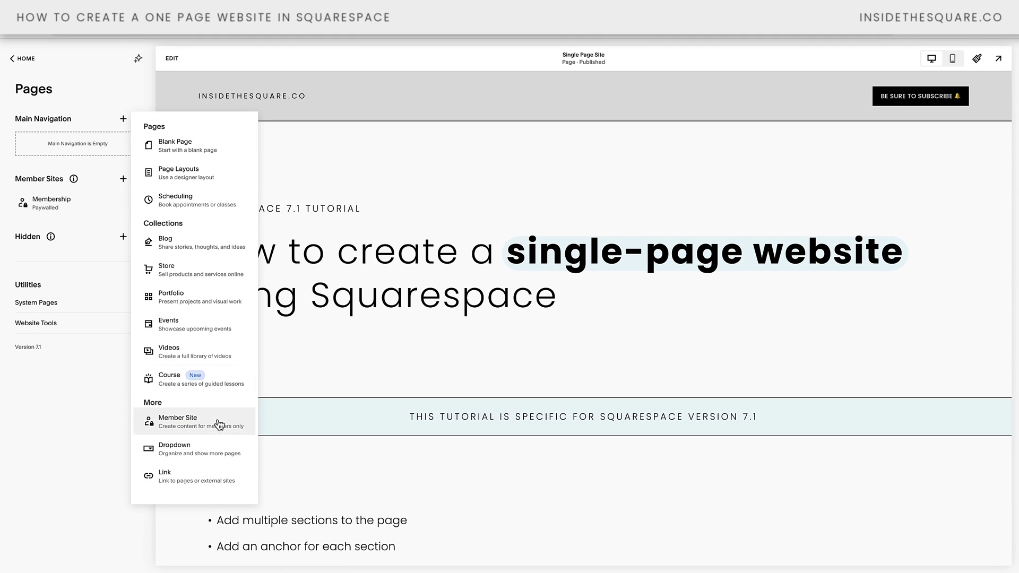
pyautogui.click(170, 476)
pyautogui.write('About')
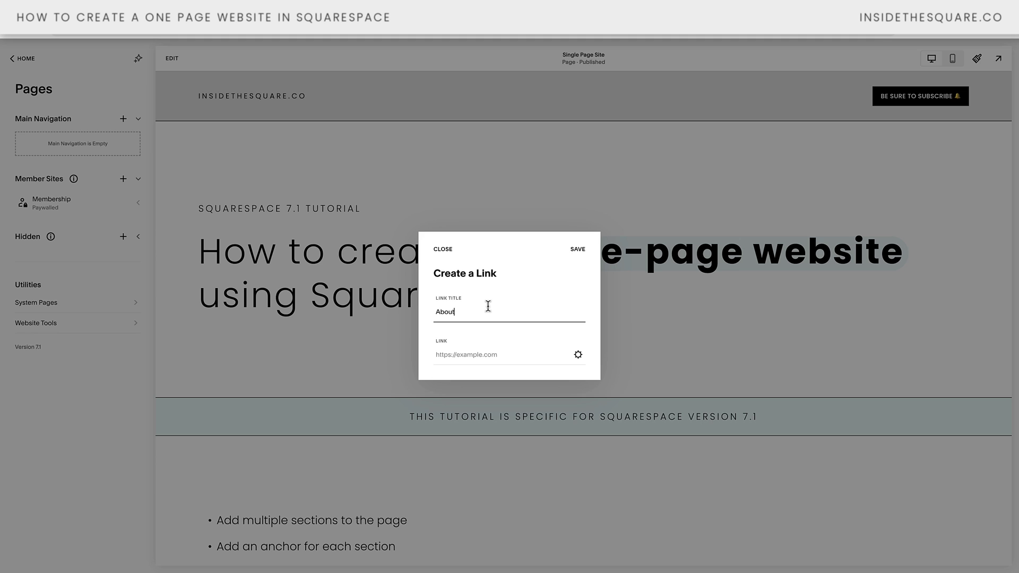
pyautogui.click(448, 355)
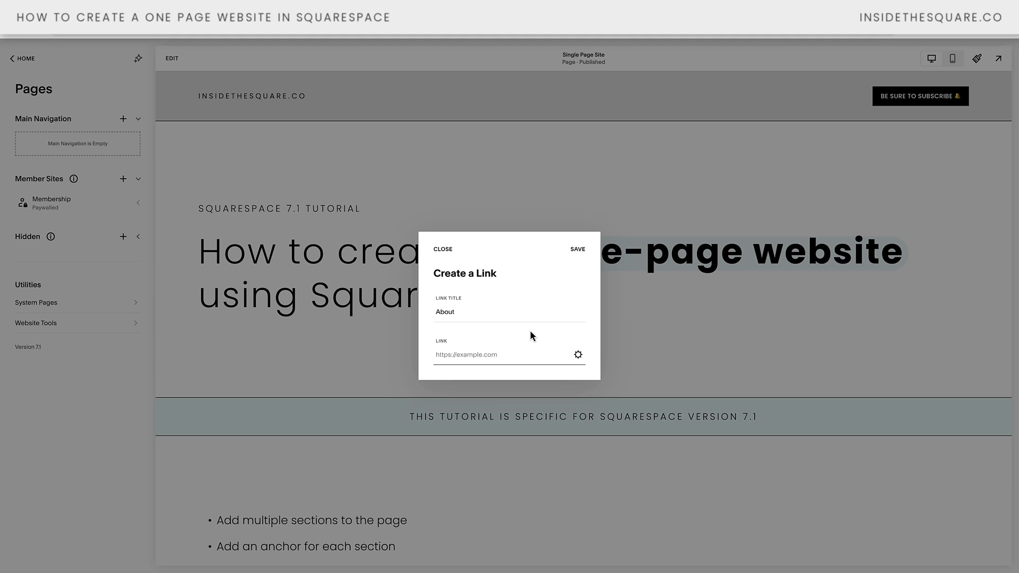
pyautogui.write('#about')
pyautogui.click(581, 254)
# - Add a link titled FAQ to the main navigation, pointing to #faq
pyautogui.click(123, 119)
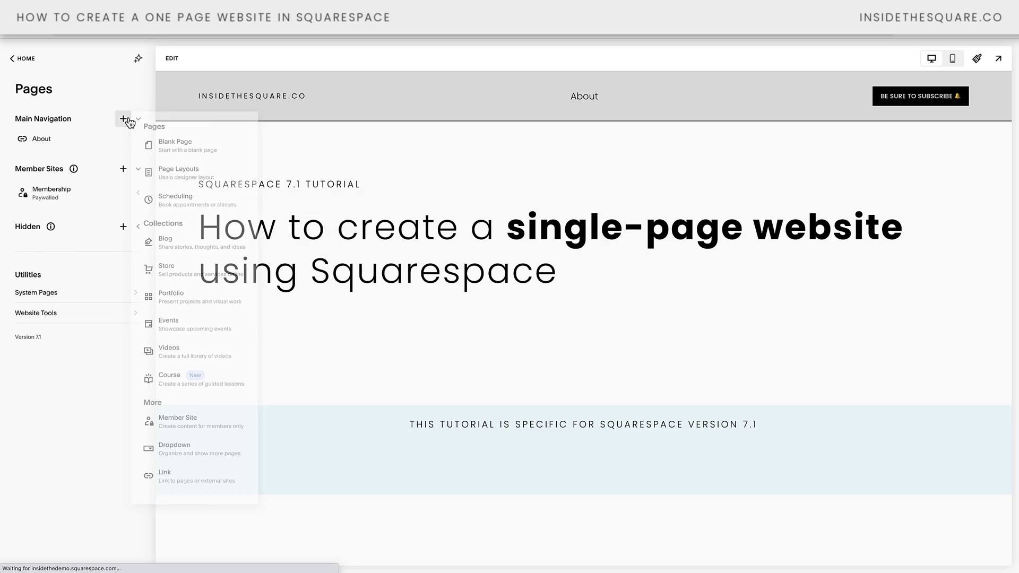
pyautogui.click(177, 478)
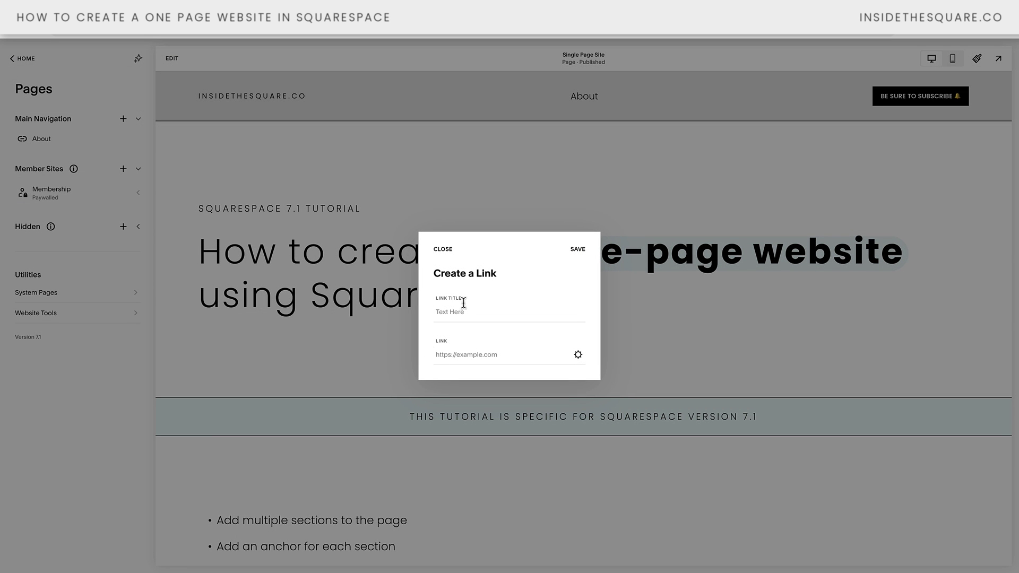
pyautogui.click(469, 306)
pyautogui.write('FAQ')
pyautogui.click(457, 349)
pyautogui.write('#faq')
pyautogui.click(580, 251)
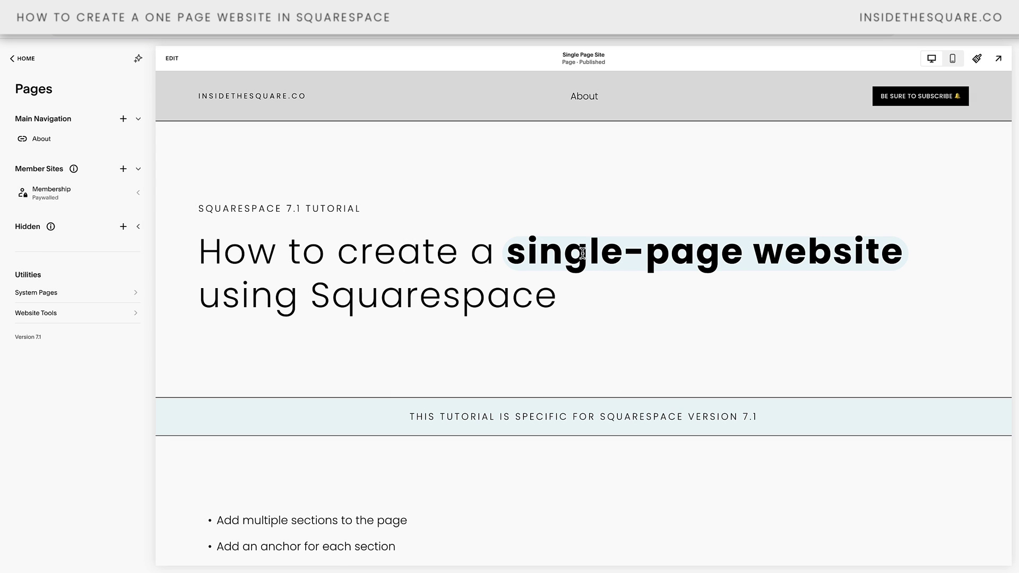
# - Add a link titled Contact pointing to #contact, and reorder the main navigation as About, FAQ, Contact
pyautogui.click(123, 119)
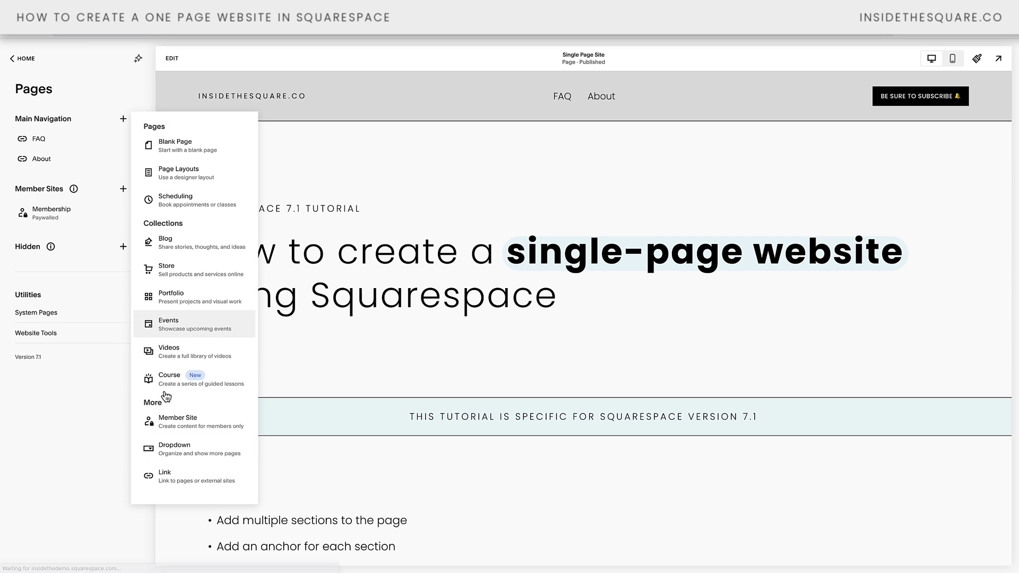
pyautogui.click(174, 479)
pyautogui.click(471, 312)
pyautogui.write('qontact')
pyautogui.click(492, 354)
pyautogui.write('#c')
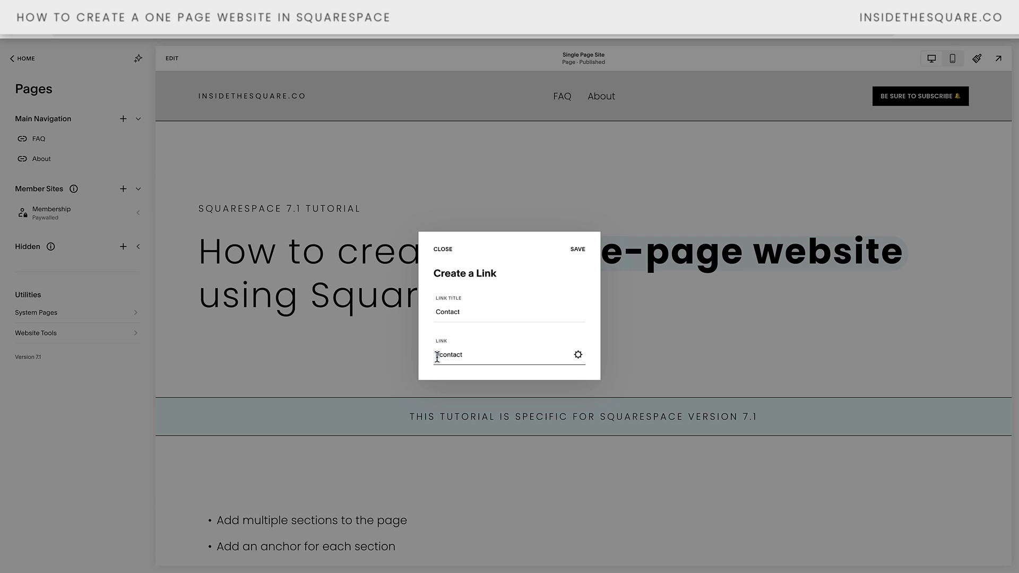
pyautogui.click(580, 252)
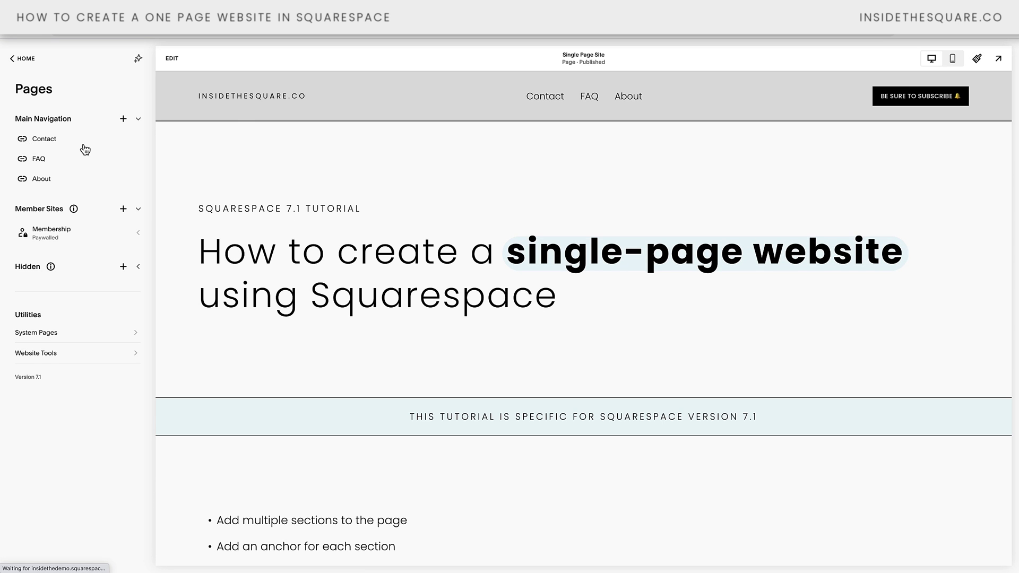
pyautogui.moveTo(66, 139)
pyautogui.mouseDown()
pyautogui.moveTo(67, 172)
pyautogui.moveTo(62, 145)
pyautogui.mouseUp()
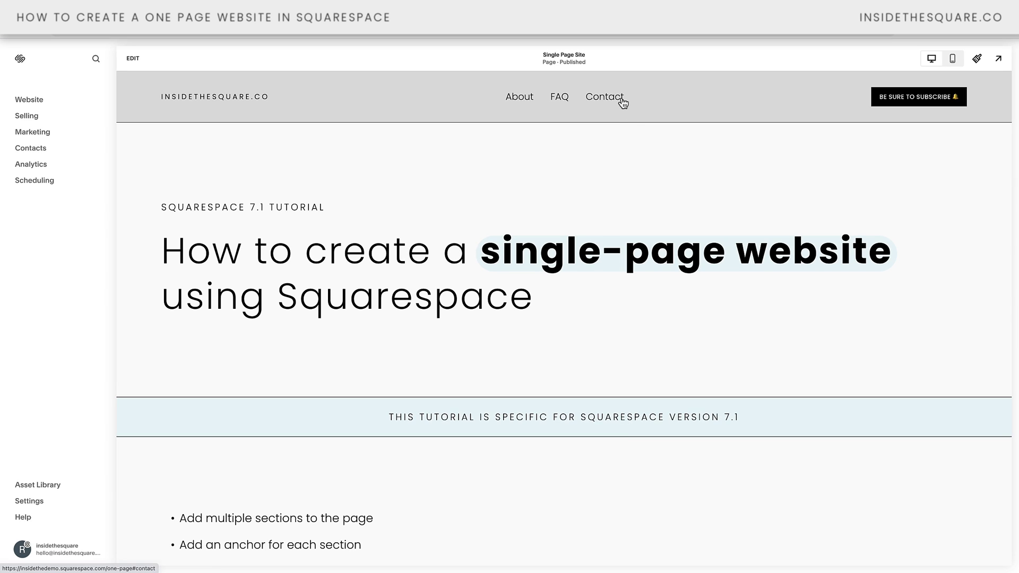
# - Test the Contact, About and FAQ navigation links in the desktop preview
pyautogui.click(622, 102)
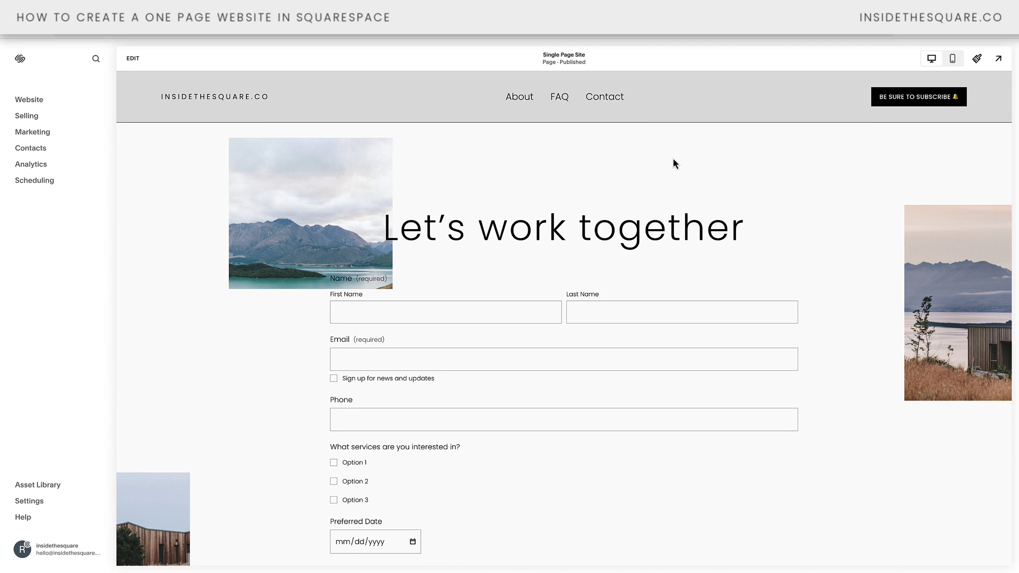
pyautogui.click(531, 107)
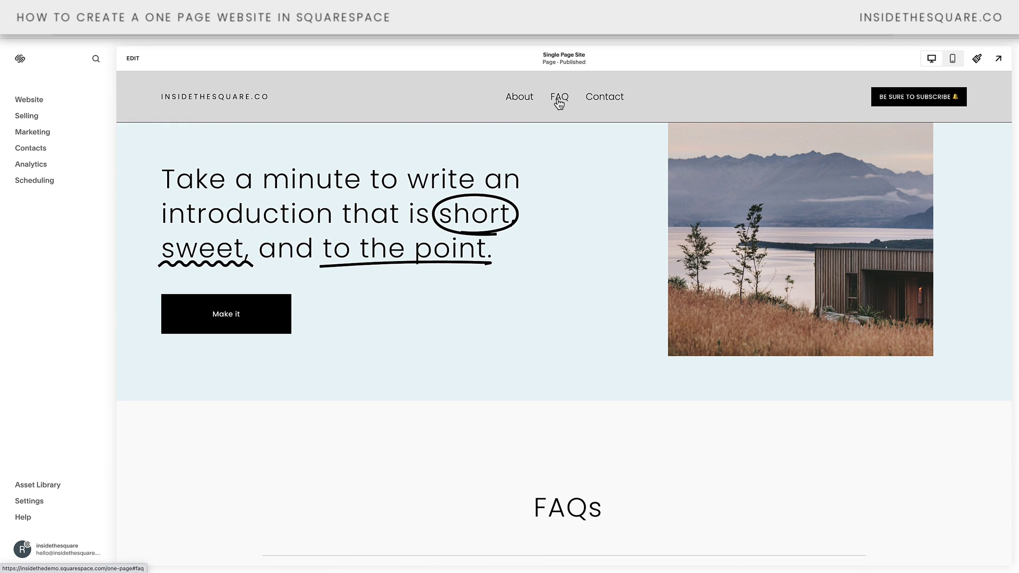
pyautogui.click(559, 103)
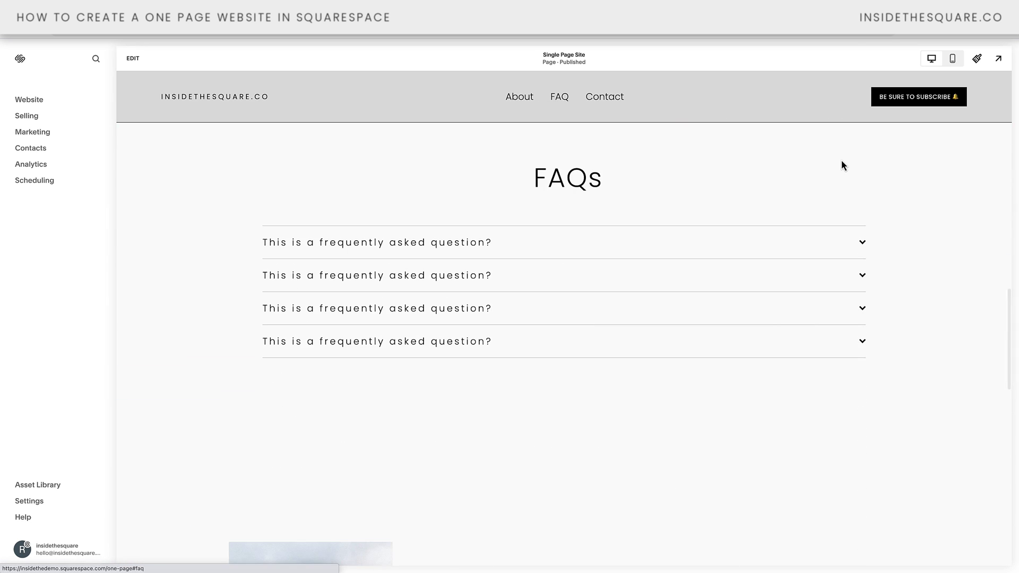
# - Test the Contact link from the navigation in the mobile preview and the About link back in the desktop preview
pyautogui.click(953, 58)
pyautogui.click(639, 91)
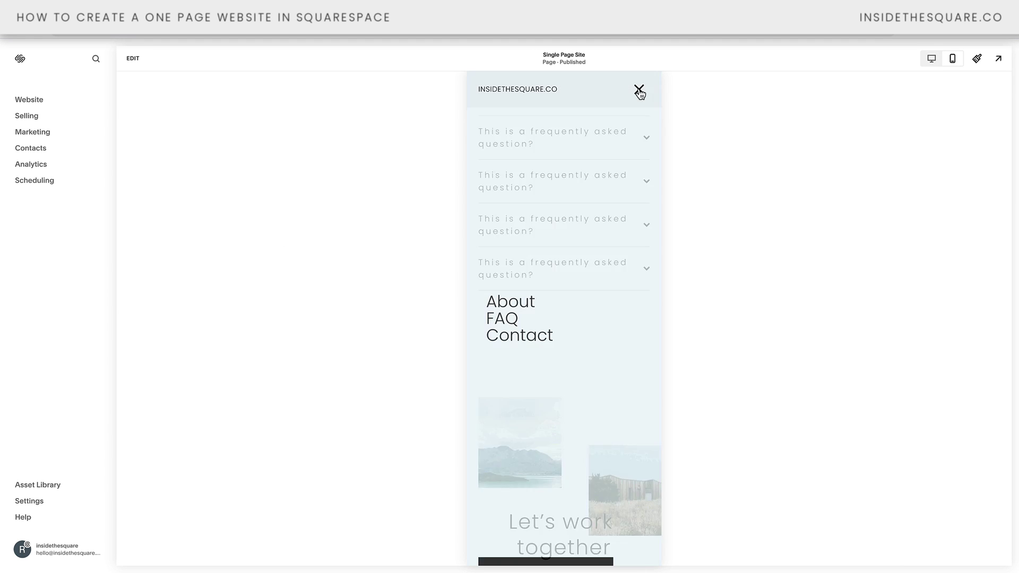
pyautogui.click(540, 334)
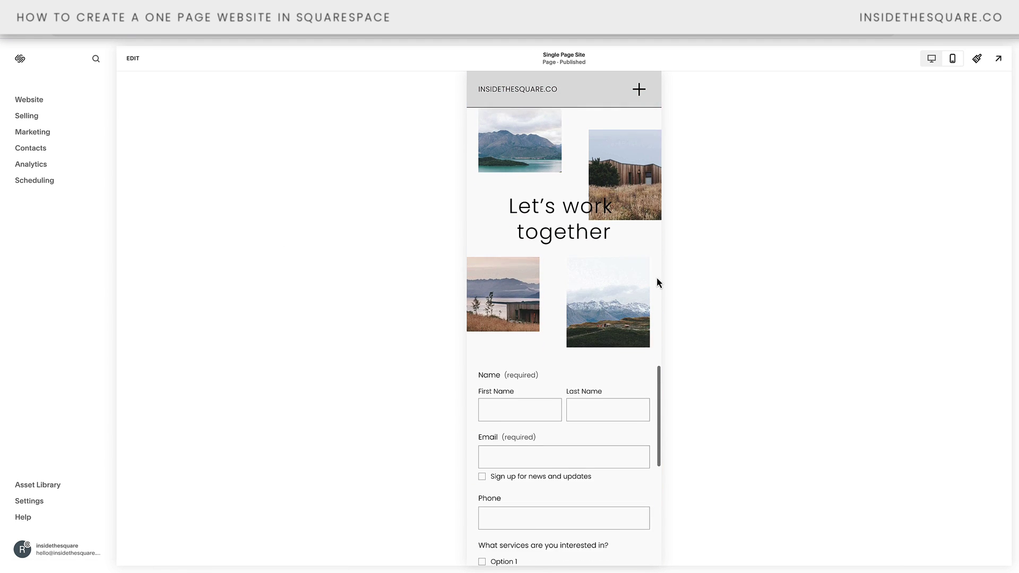
pyautogui.click(933, 60)
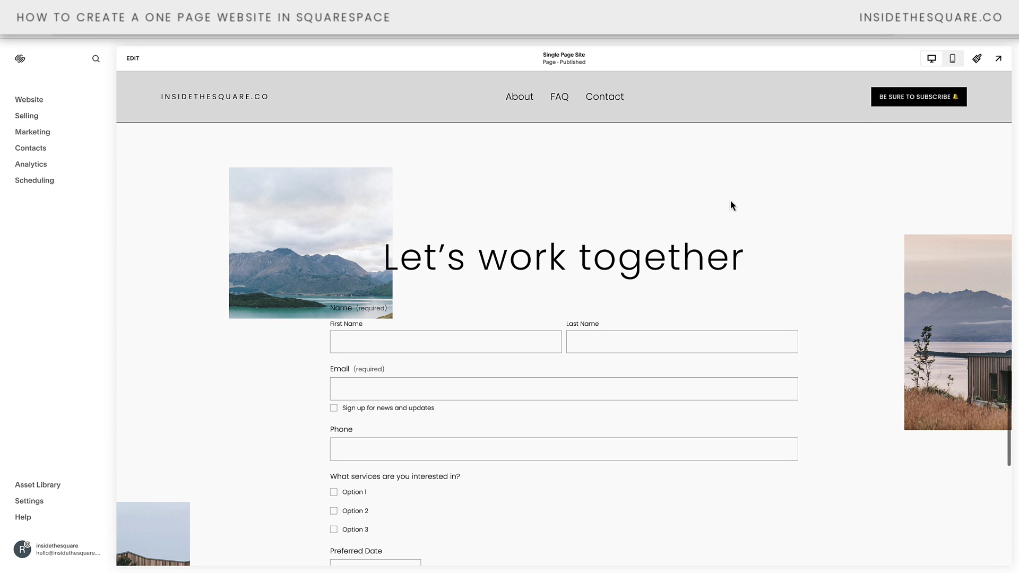
pyautogui.click(513, 99)
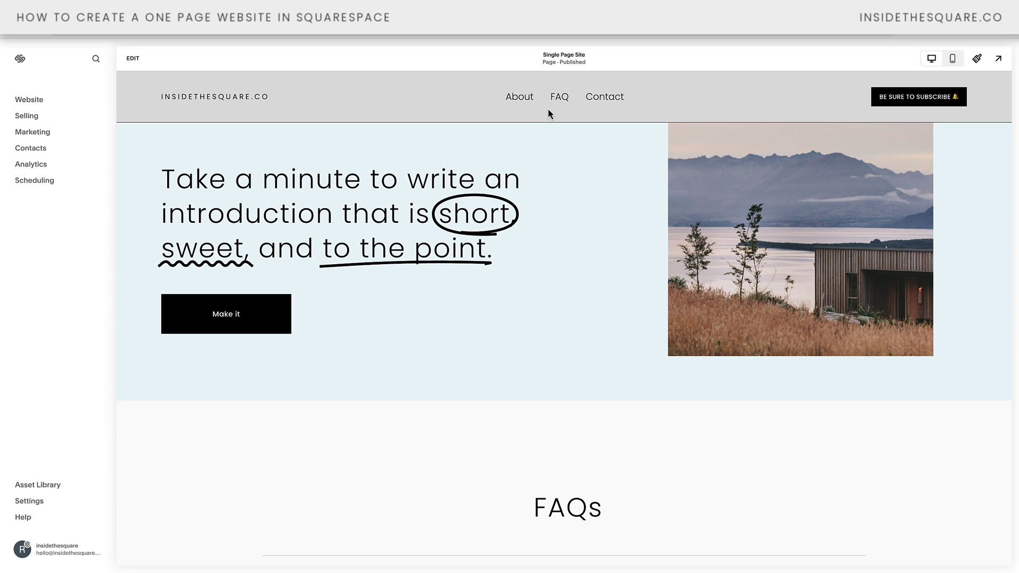
# - Open the site's Custom CSS editor
pyautogui.click(41, 102)
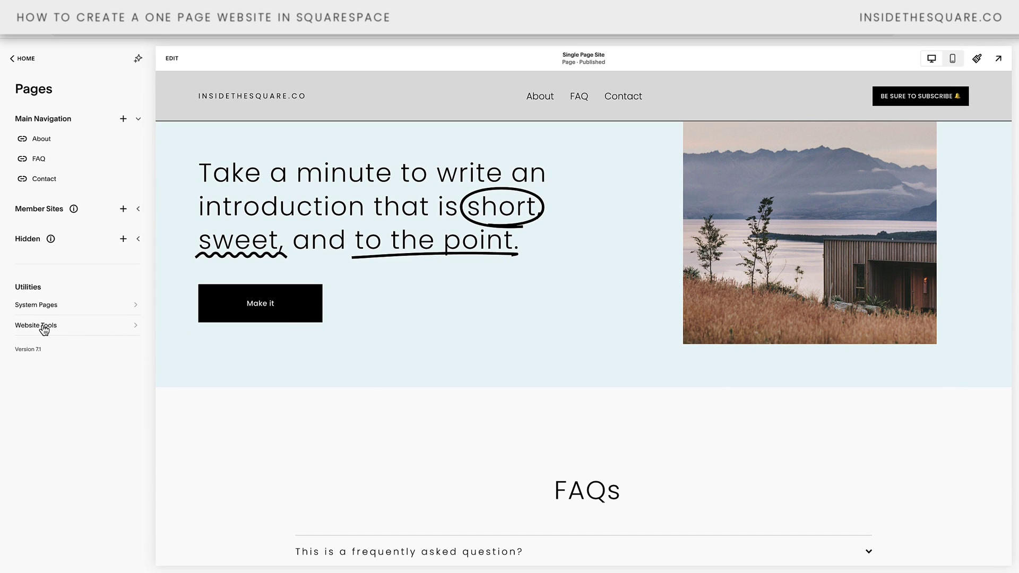
pyautogui.click(42, 329)
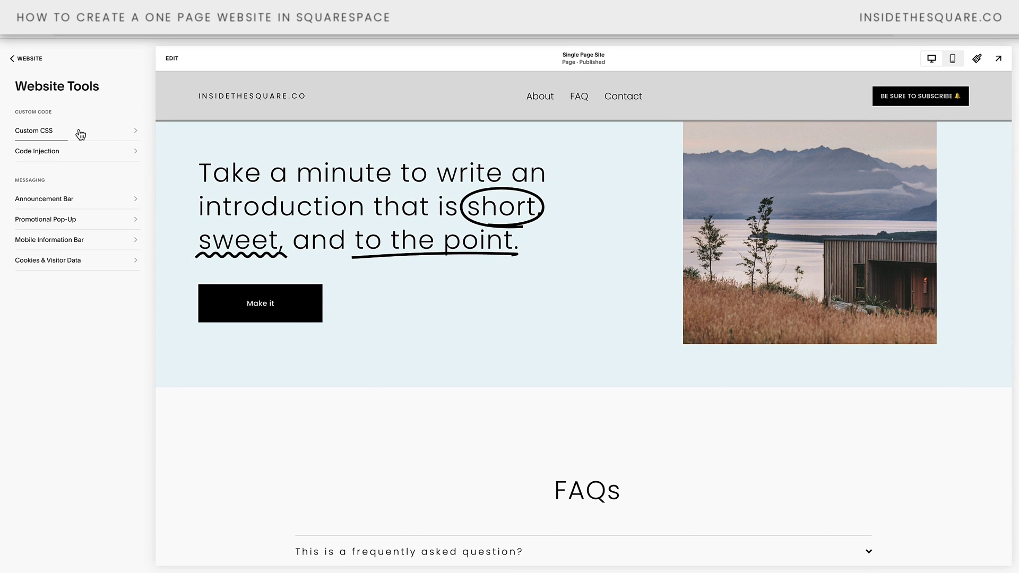
pyautogui.click(81, 135)
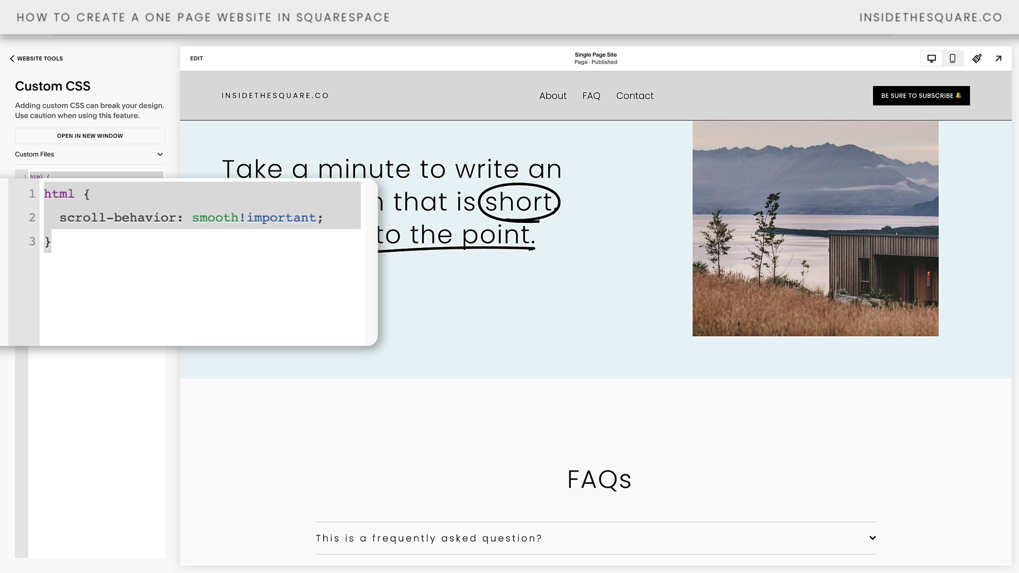
# - Remove the smooth scroll code from the Custom CSS and test the Contact, FAQ and About links without it
pyautogui.press('BackSpace')
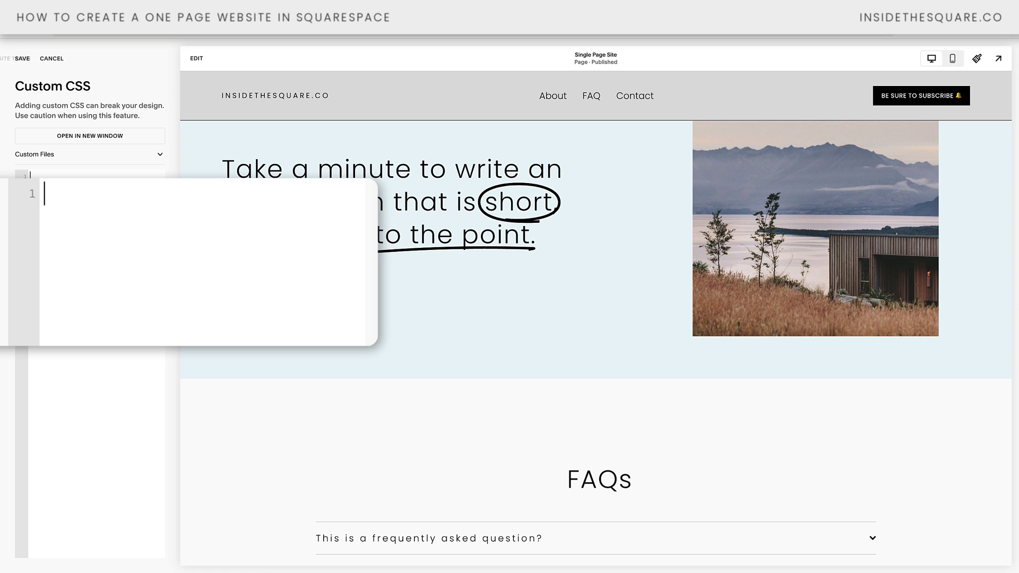
pyautogui.click(635, 98)
pyautogui.click(597, 101)
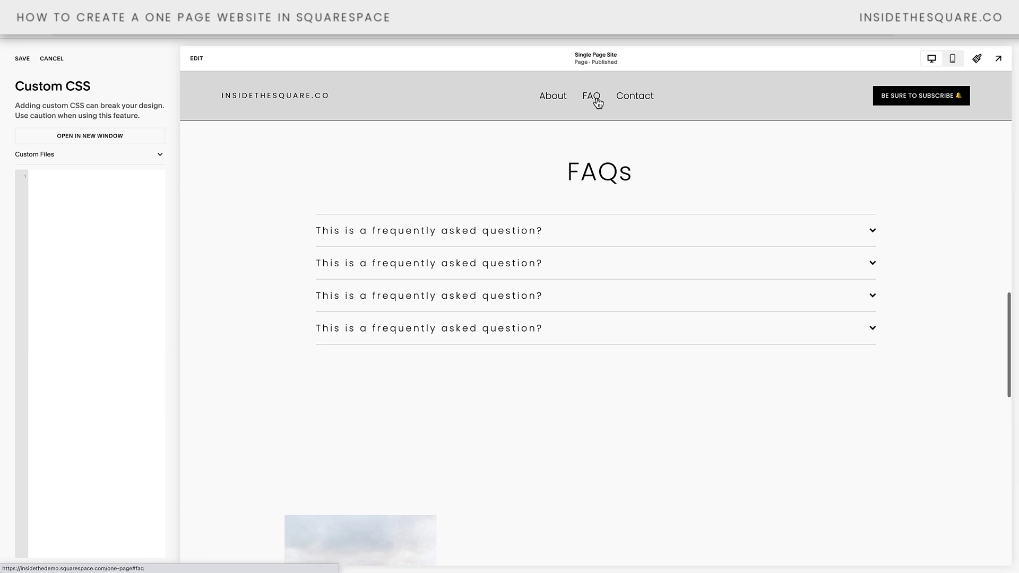
pyautogui.click(550, 103)
# - Restore the html scroll-behavior: smooth!important rule in the Custom CSS and test the FAQ link with it
pyautogui.hotkey('ctrl', 'z')
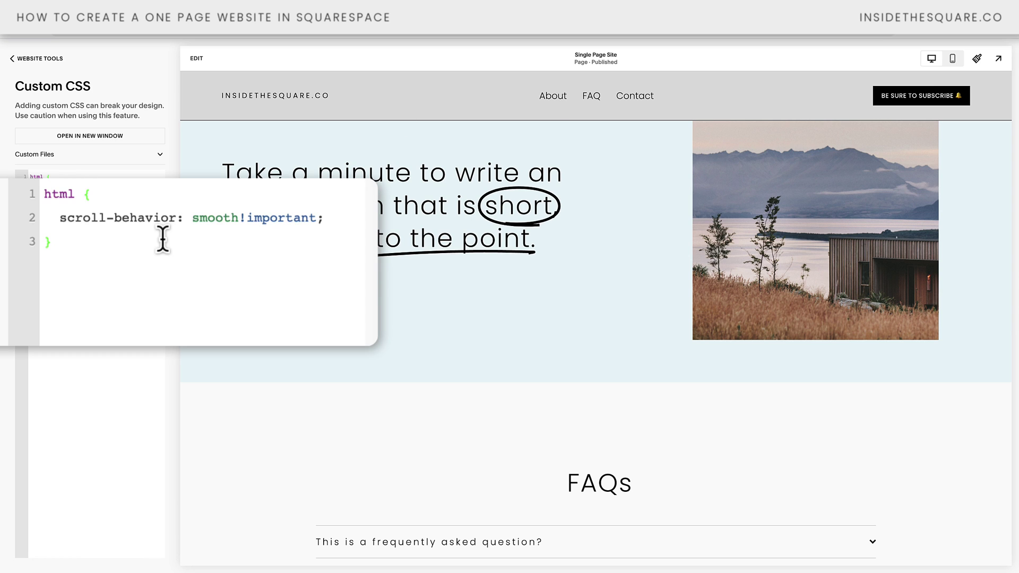
pyautogui.click(599, 101)
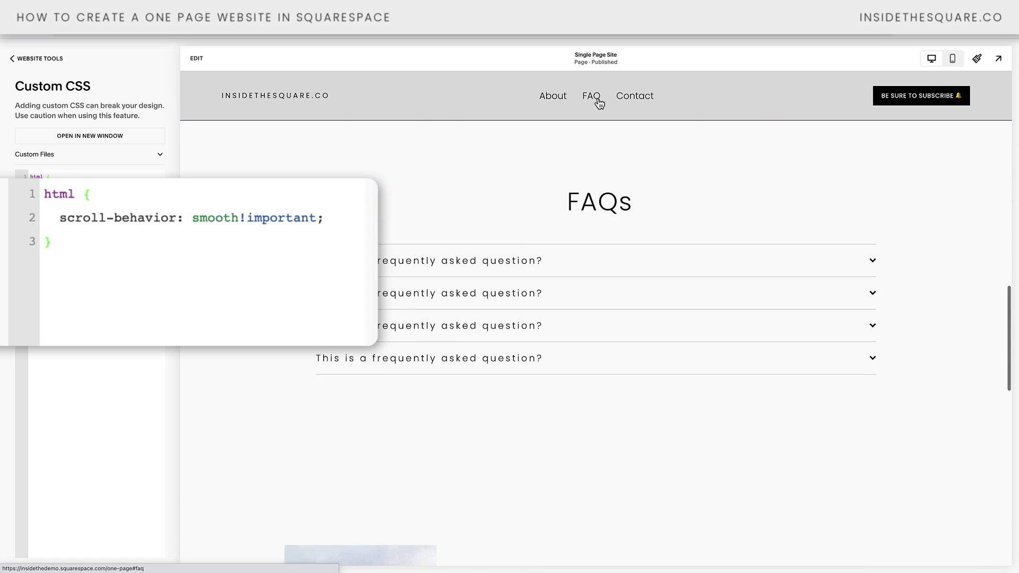
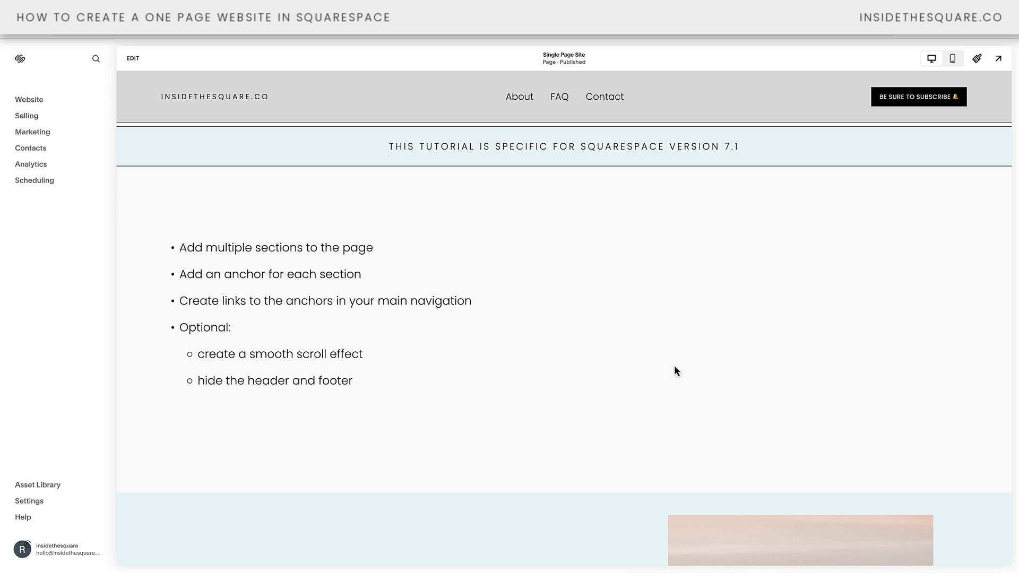
# - Add a button block to the page's first section and place it beneath the single-page website heading
pyautogui.scroll(5, 674, 367)
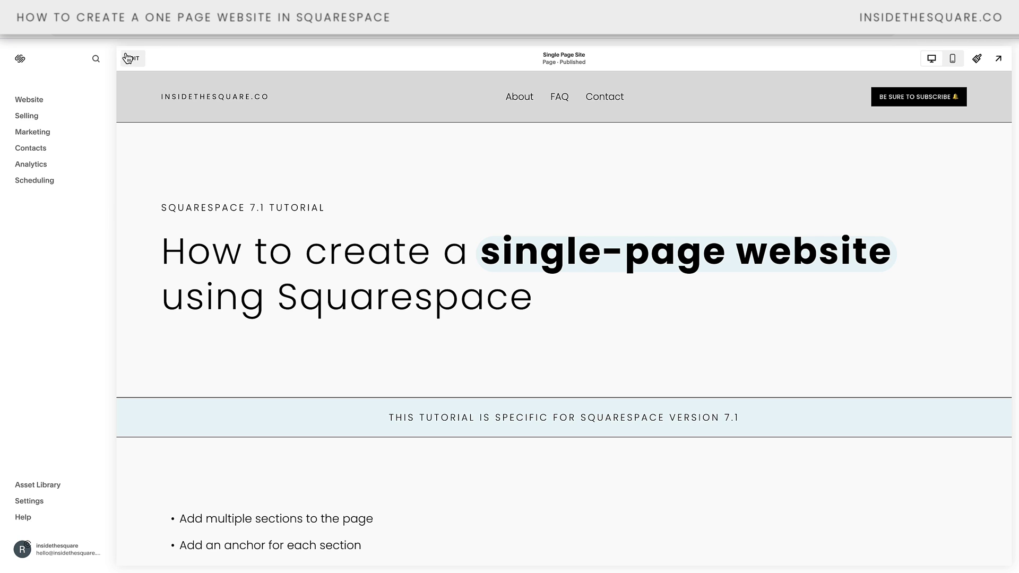
pyautogui.click(128, 59)
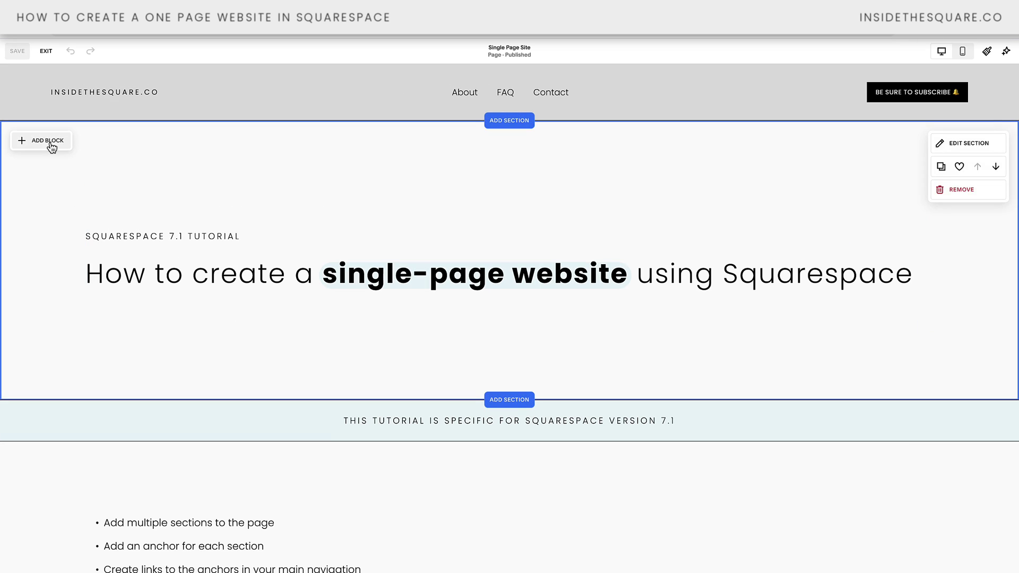
pyautogui.click(52, 146)
pyautogui.click(60, 221)
pyautogui.moveTo(155, 222); pyautogui.dragTo(155, 346)
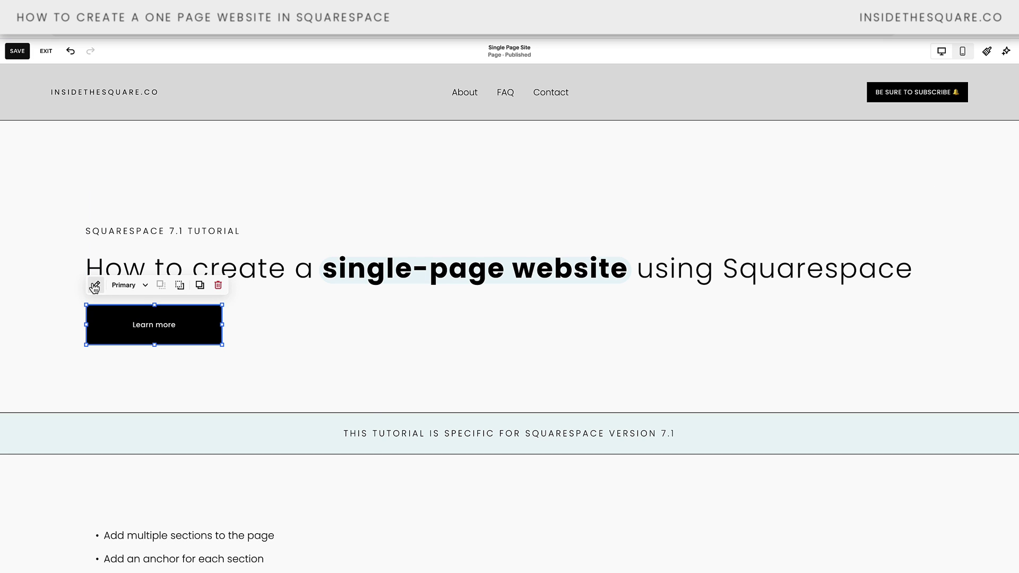
# - Link the Learn more button to #about, and save the page and leave the page editor
pyautogui.click(96, 285)
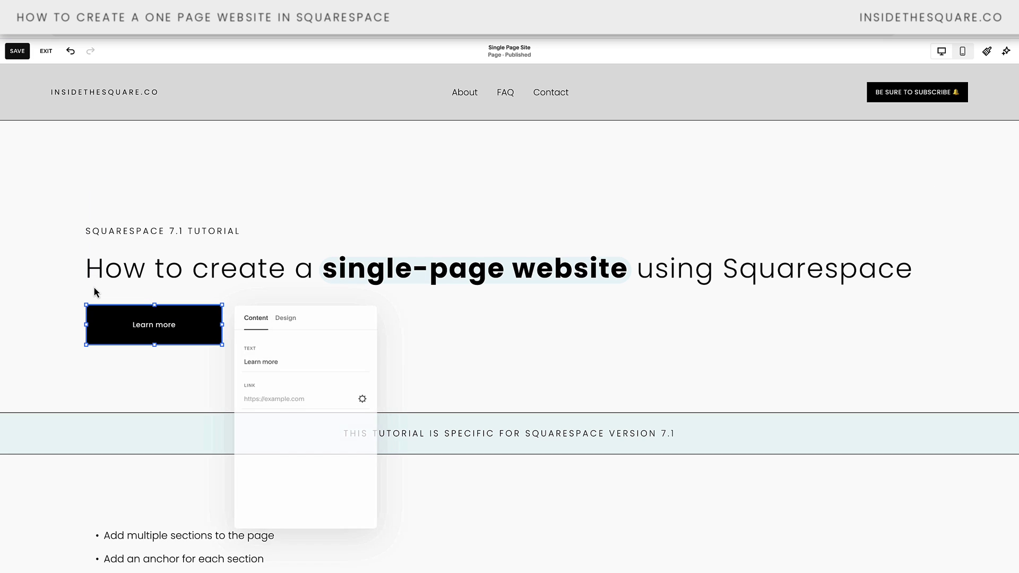
pyautogui.click(273, 398)
pyautogui.write('#about')
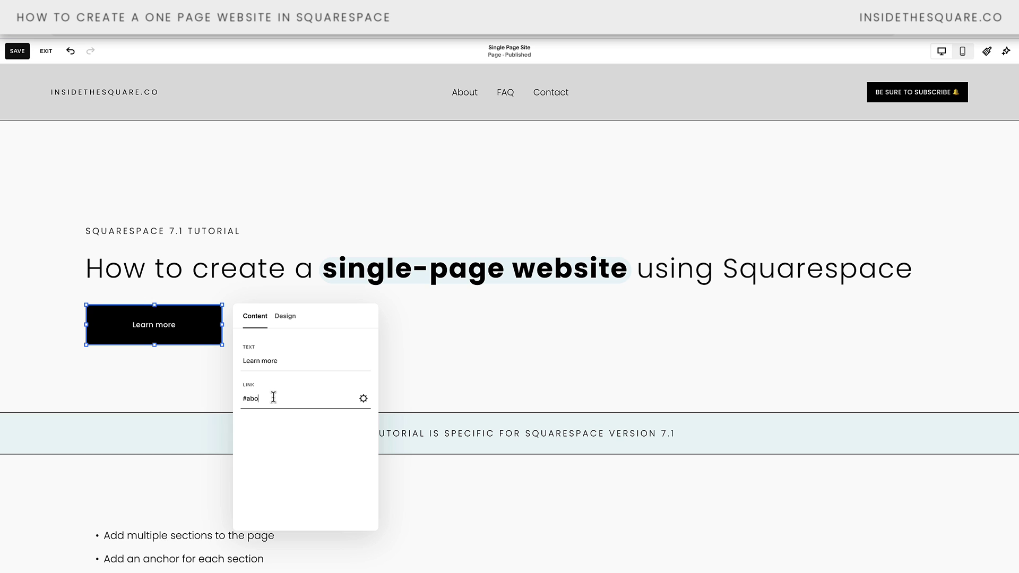
pyautogui.click(479, 359)
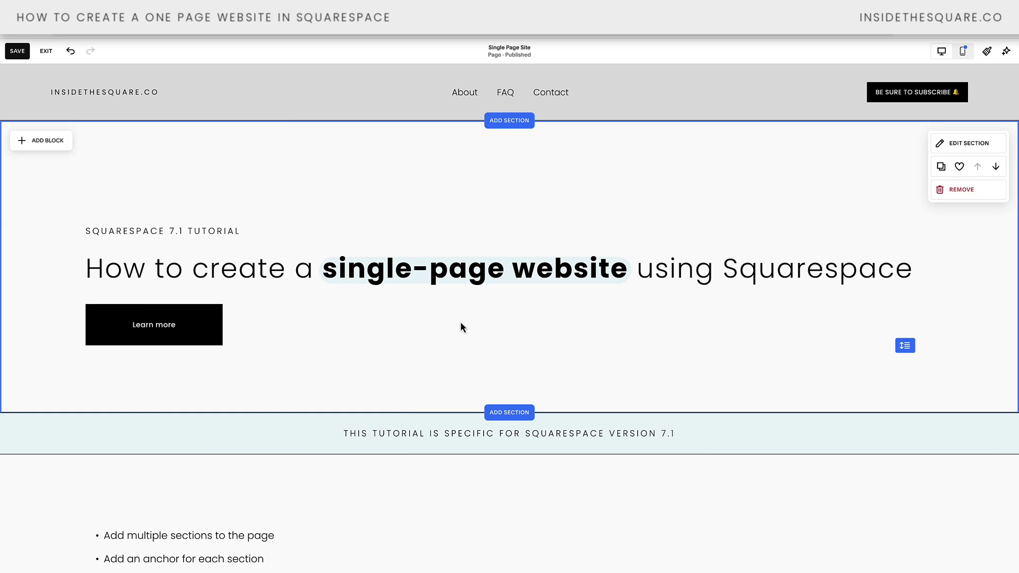
pyautogui.click(24, 52)
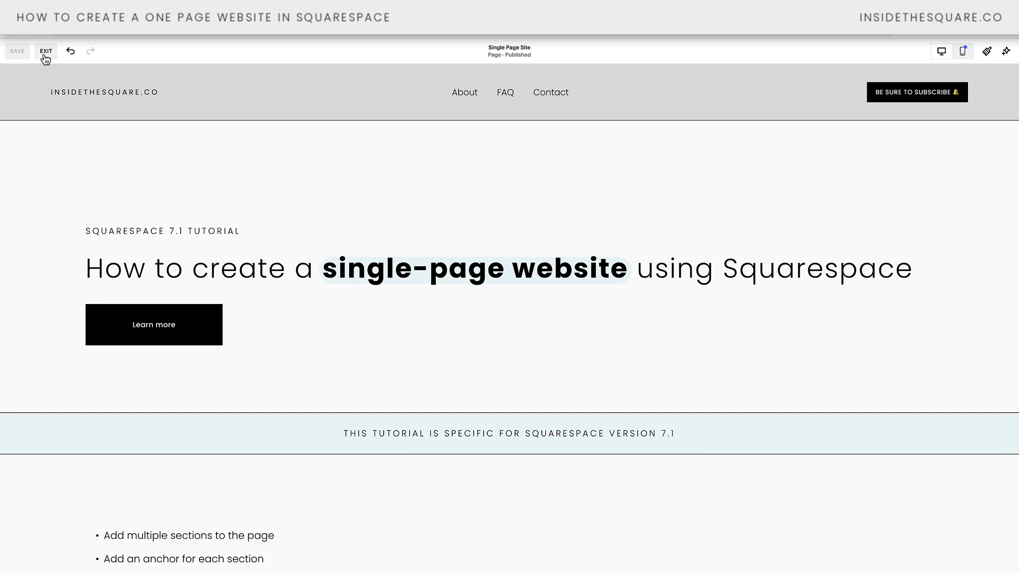
pyautogui.click(43, 54)
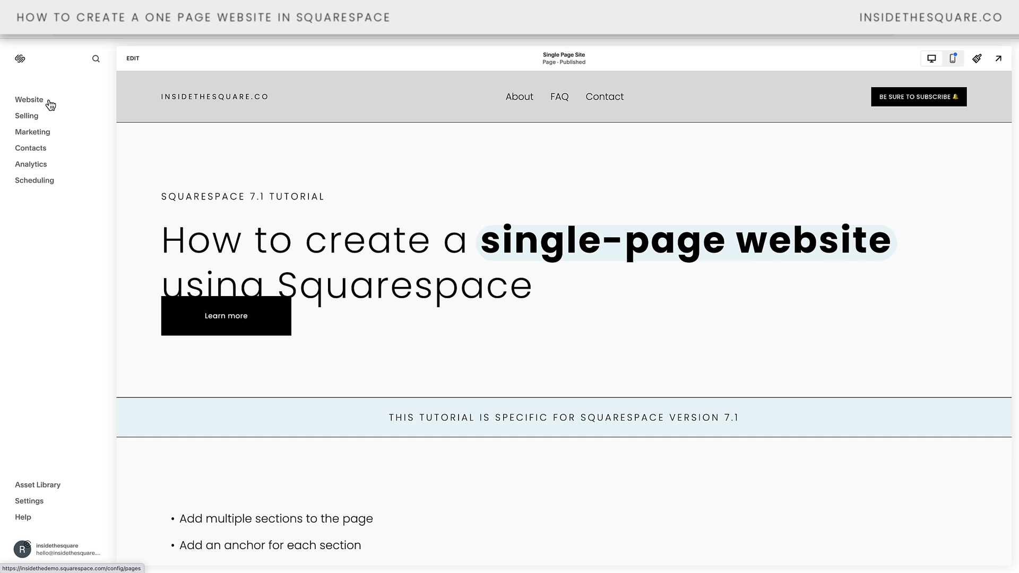
# - Begin a <Style> rule for header, #footer-sections in the Single Page Site's page header code injection
pyautogui.click(50, 104)
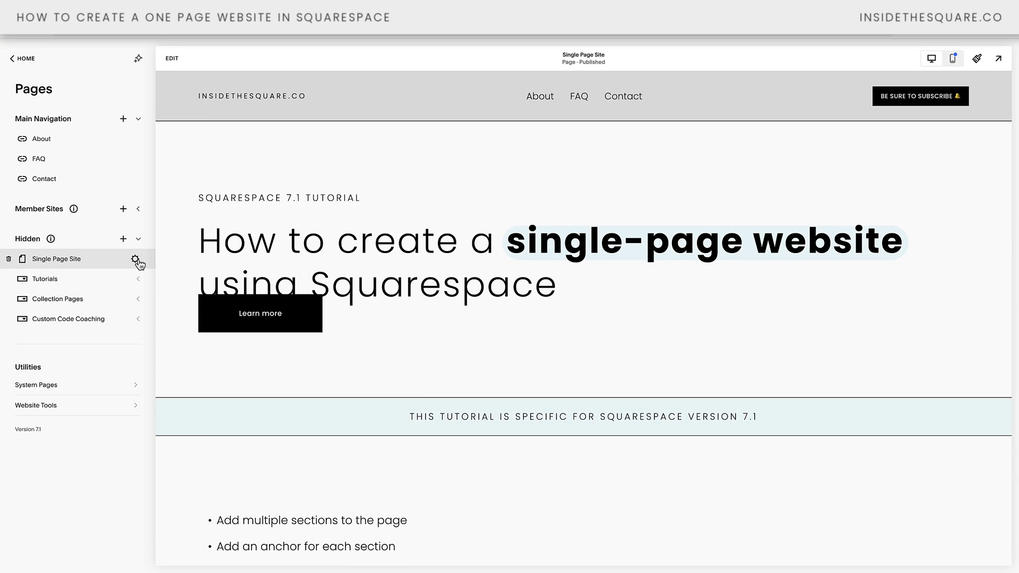
pyautogui.click(135, 260)
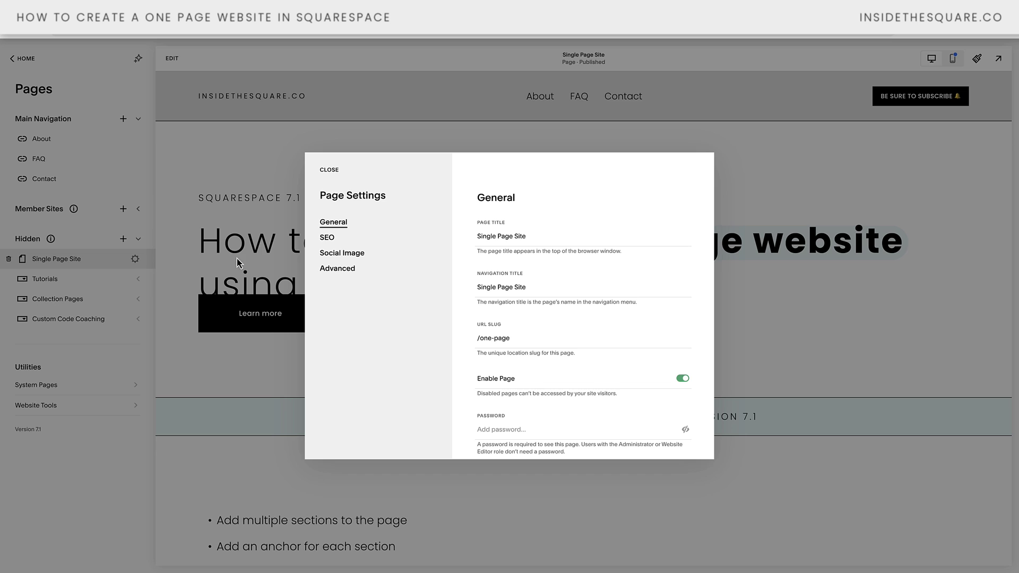
pyautogui.click(333, 270)
pyautogui.click(502, 286)
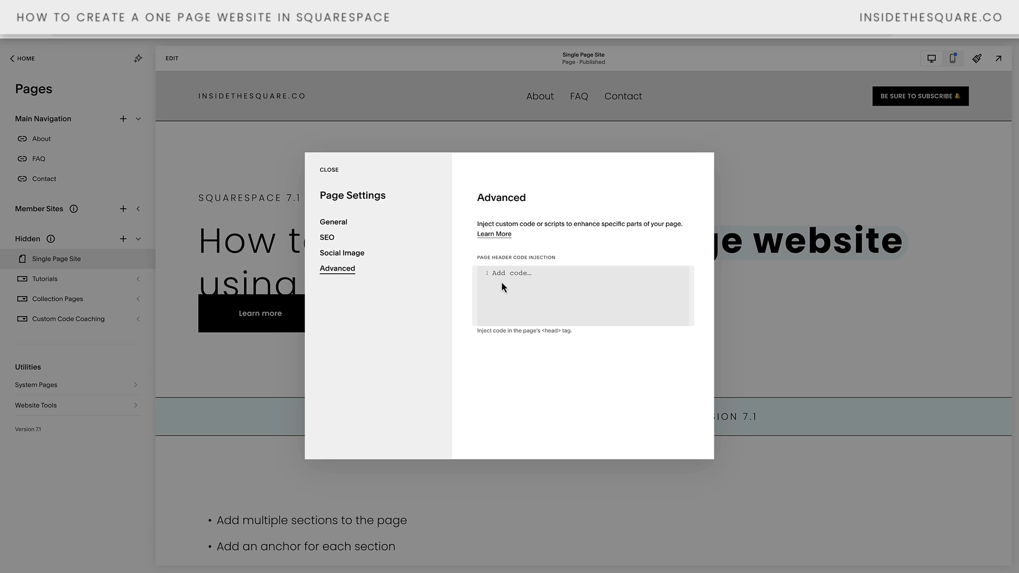
pyautogui.write('<Style>')
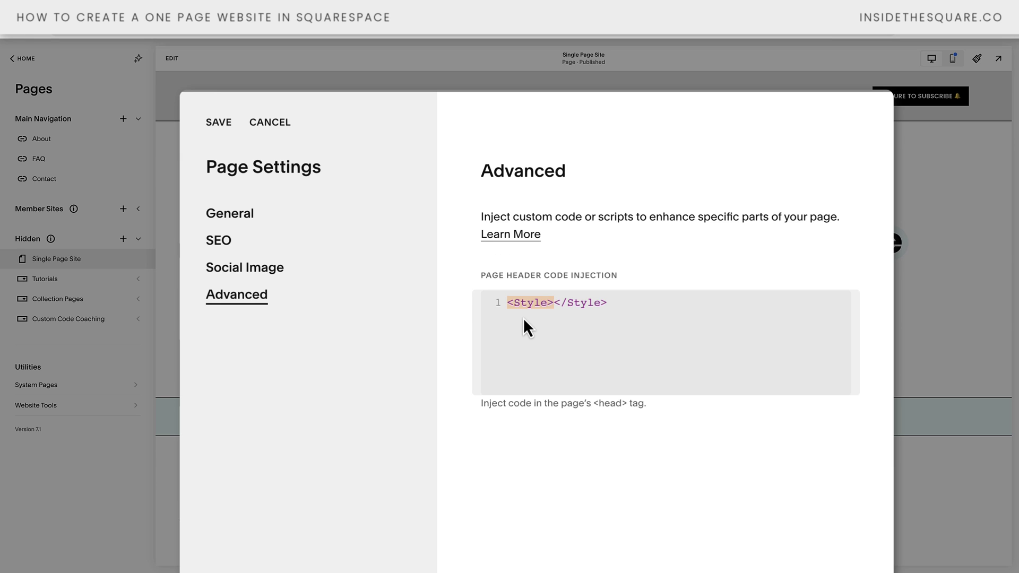
pyautogui.write('header, #')
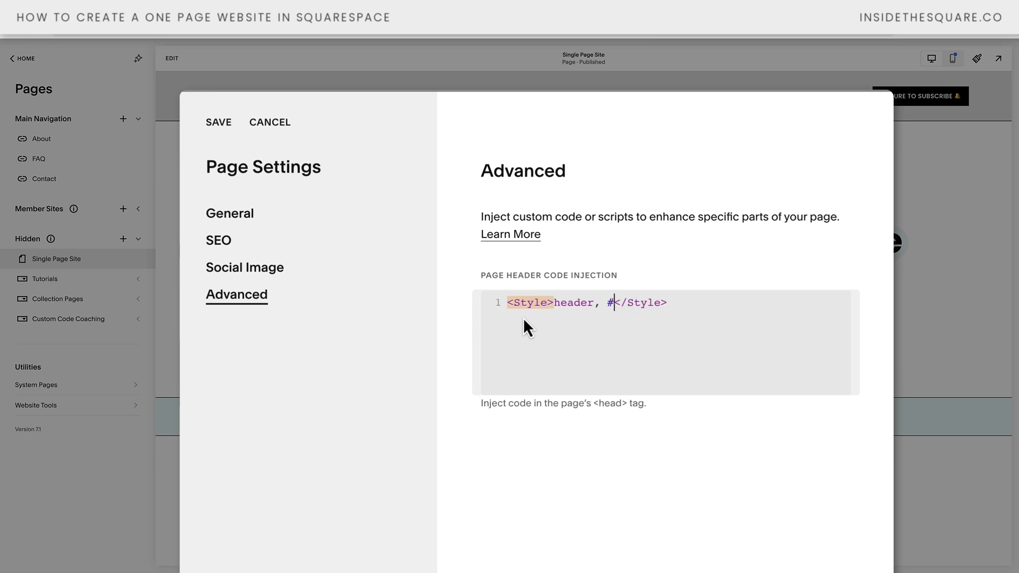
pyautogui.write('footer-sections')
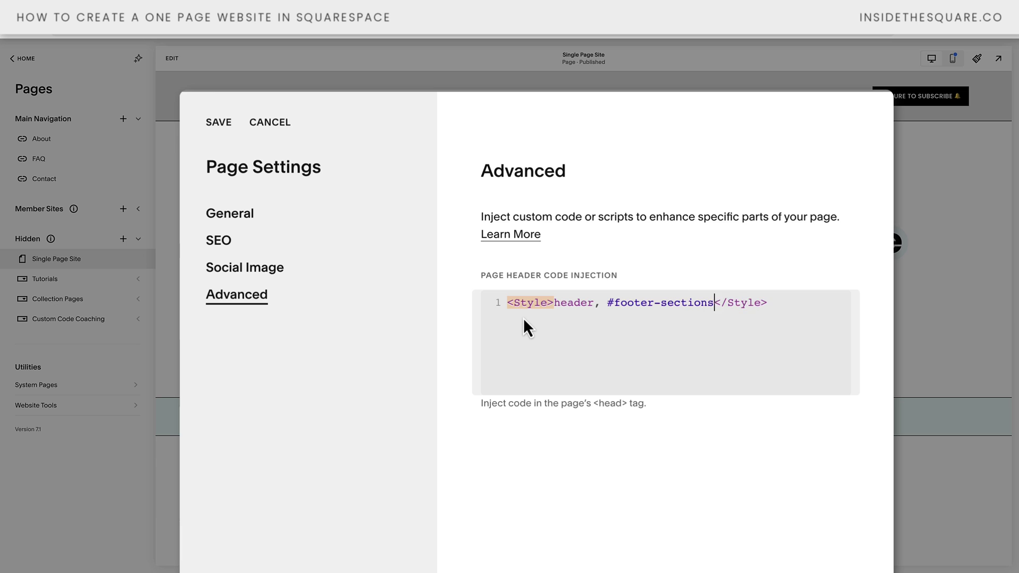
# - Complete the header and footer style rule with {display:none!important} and save the page settings
pyautogui.write('{disply')
pyautogui.press('BackSpace')
pyautogui.press('BackSpace')
pyautogui.write('lay:bno')
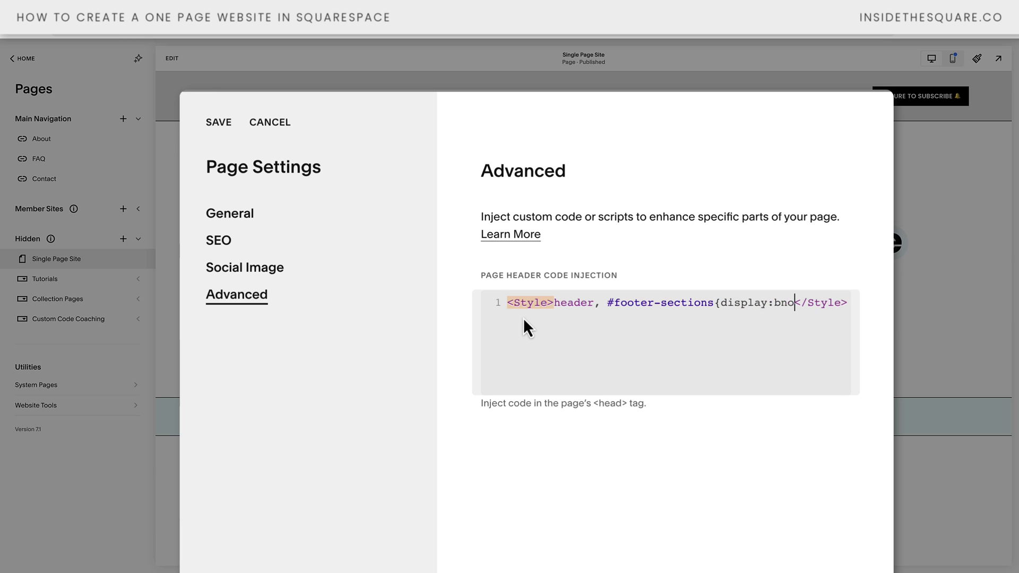
pyautogui.press('BackSpace')
pyautogui.press('BackSpace')
pyautogui.write('one!important')
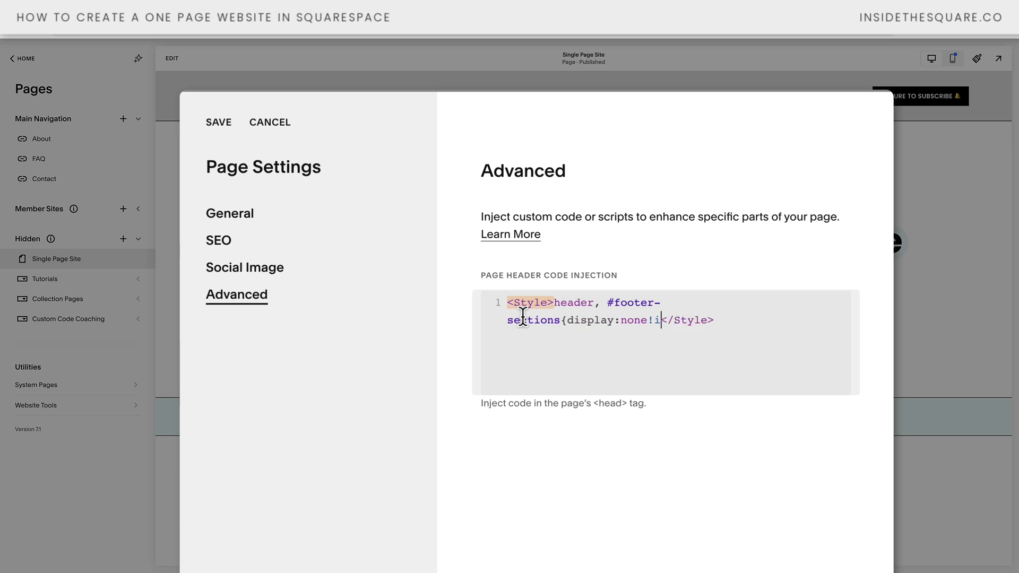
pyautogui.click(218, 122)
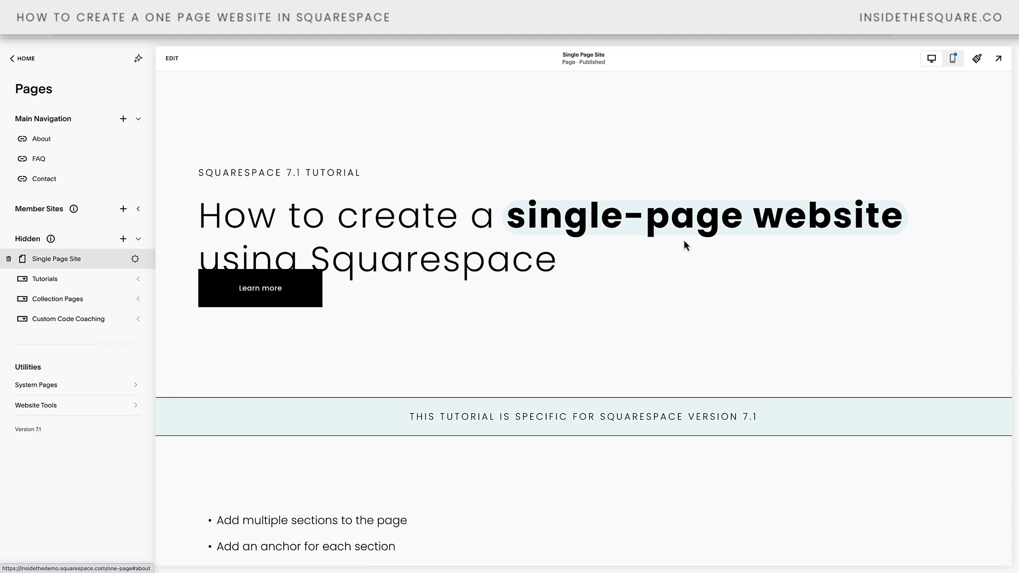
# - Move the Learn more button slightly lower, clear of the heading, and save the page and leave the editor
pyautogui.scroll(-5, 629, 264)
pyautogui.scroll(-10, 629, 260)
pyautogui.scroll(20, 628, 260)
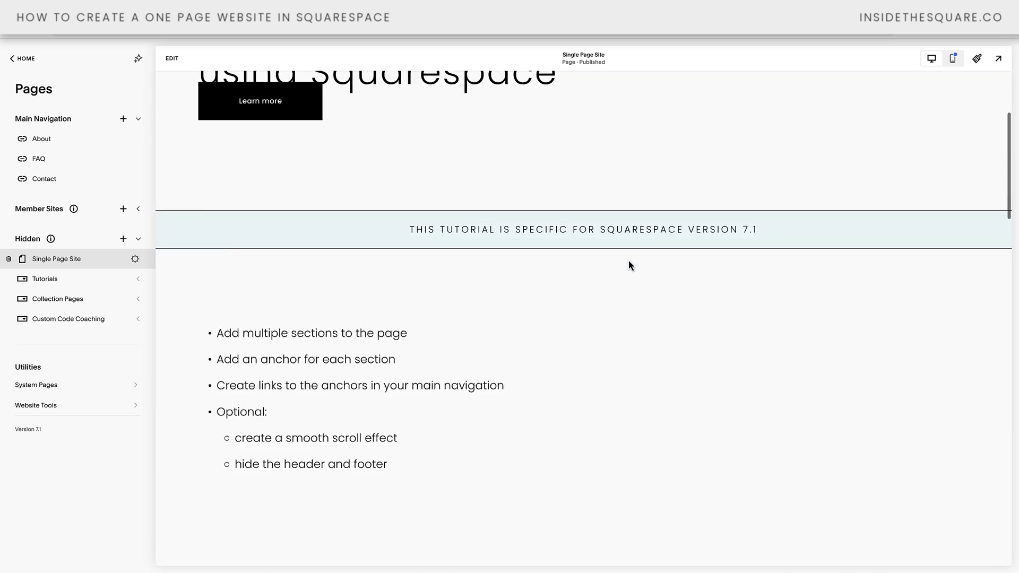
pyautogui.click(170, 59)
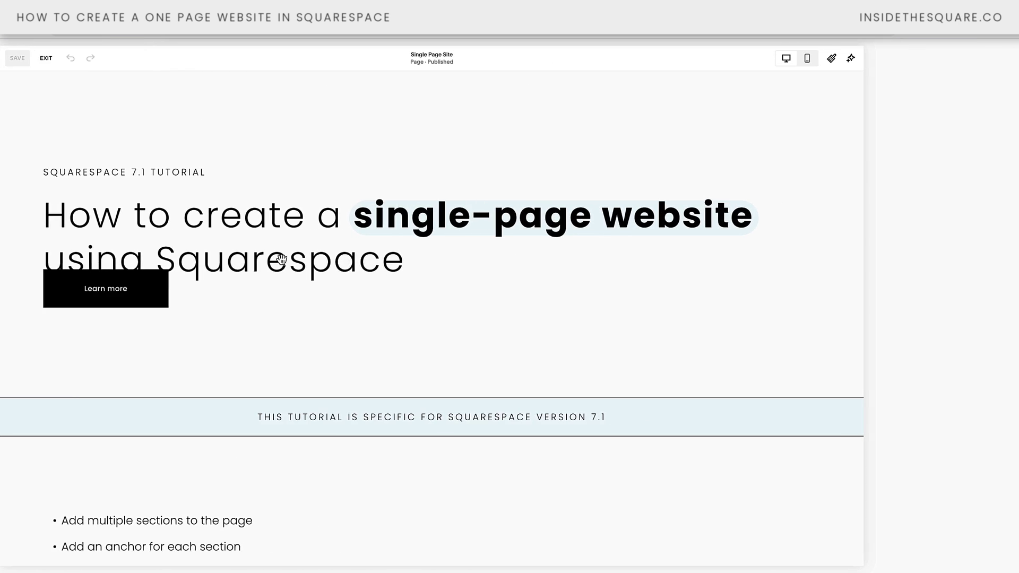
pyautogui.moveTo(196, 326); pyautogui.dragTo(207, 334)
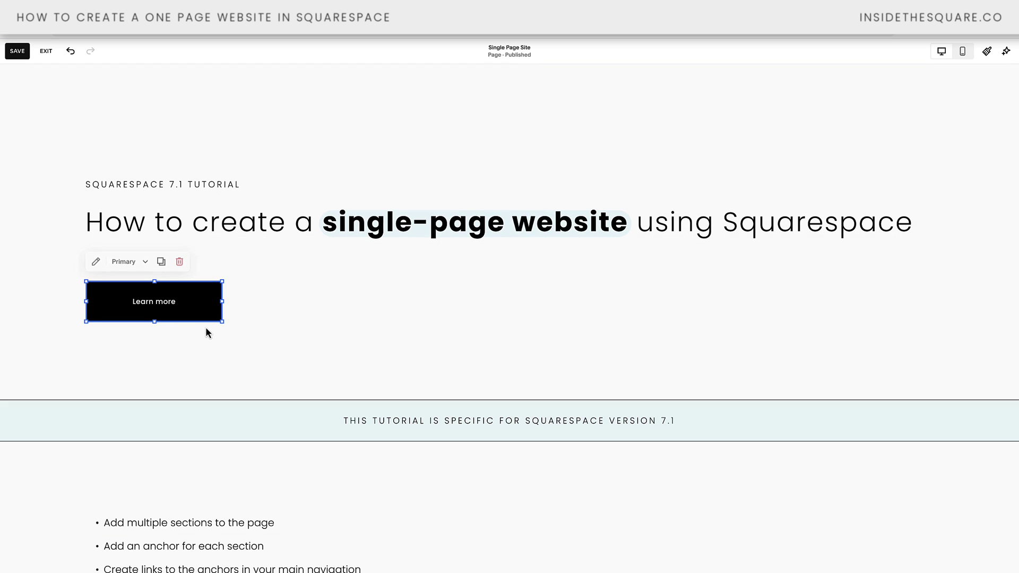
pyautogui.click(28, 52)
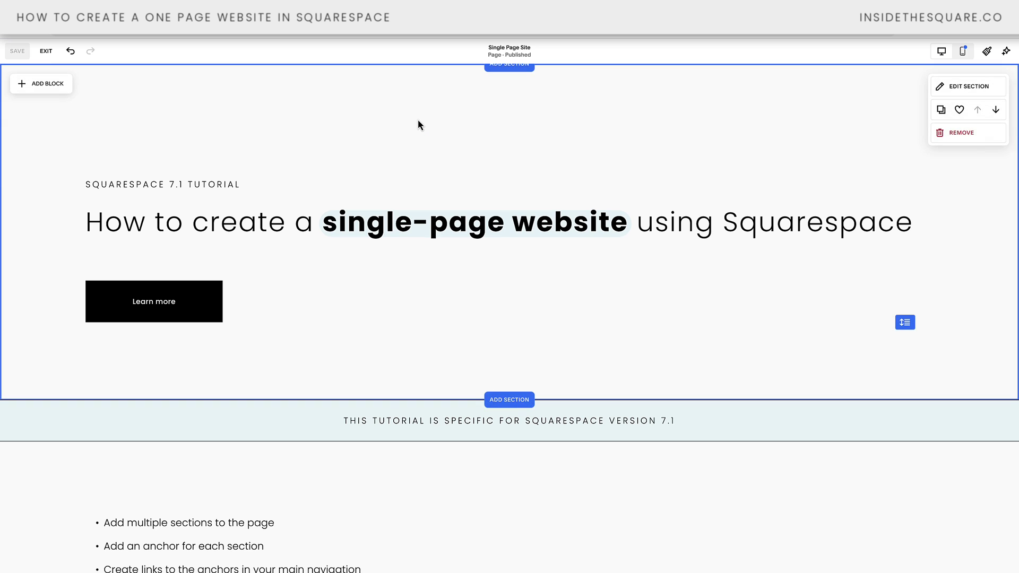
pyautogui.click(46, 52)
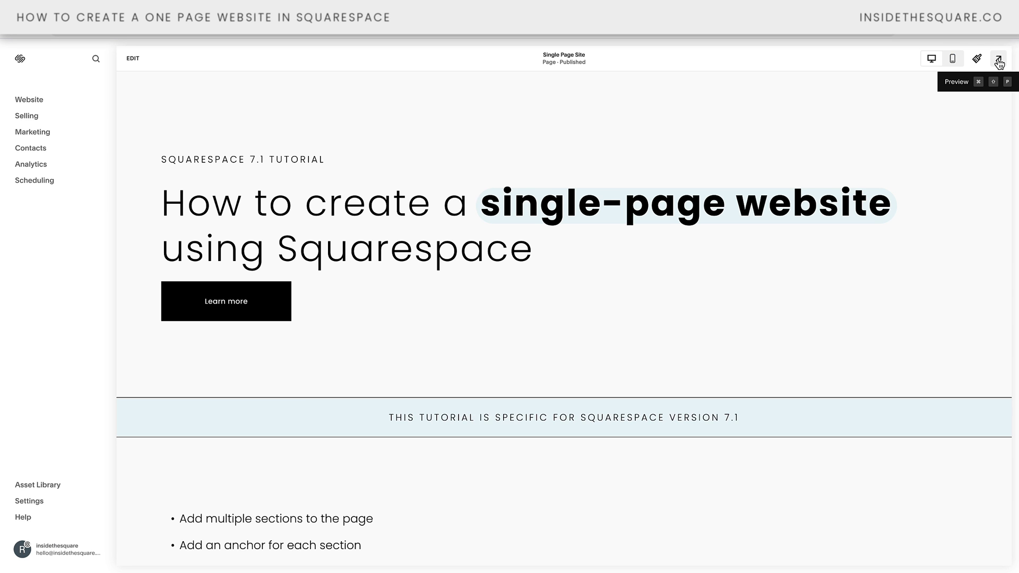
# - Test the Learn more button's link in the full-screen preview, review the checklist's header and footer item, and leave the preview
pyautogui.click(999, 59)
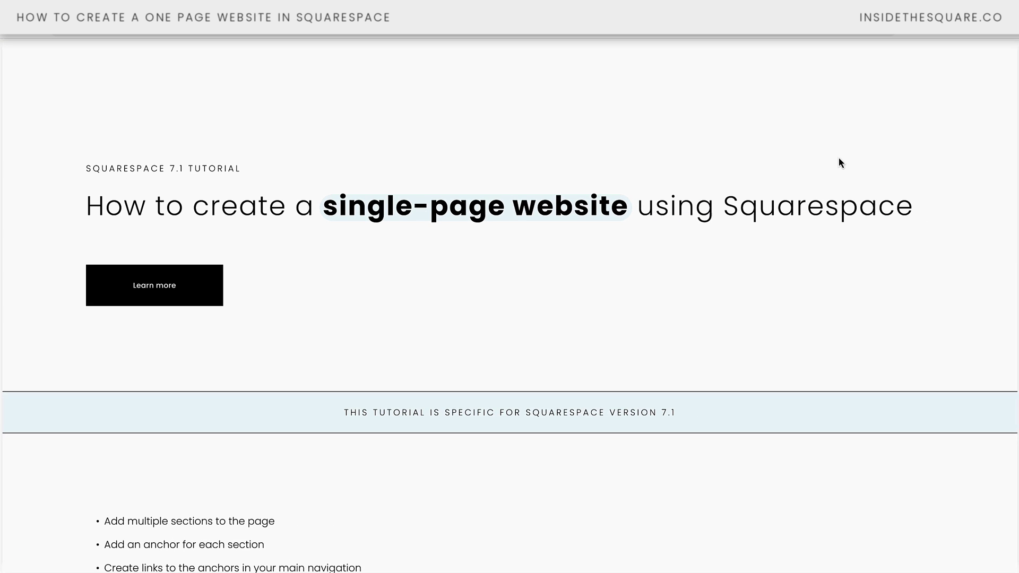
pyautogui.click(204, 293)
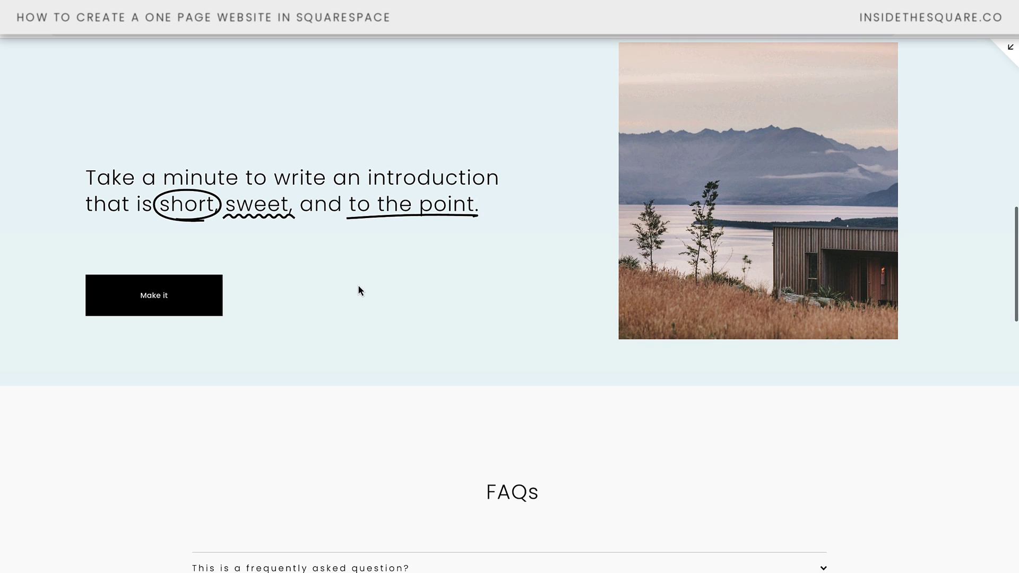
pyautogui.scroll(10, 359, 290)
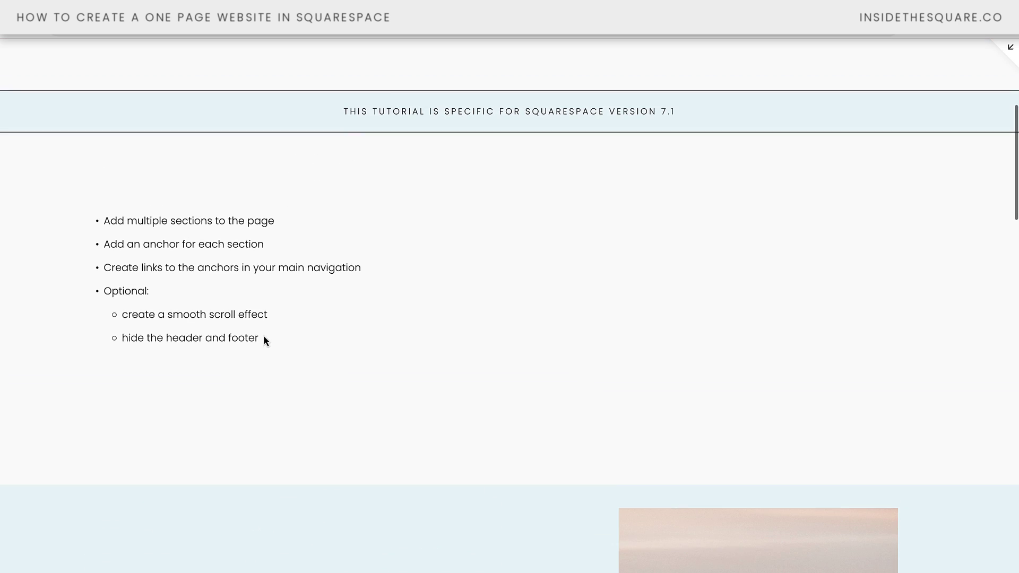
pyautogui.moveTo(264, 336); pyautogui.dragTo(111, 333)
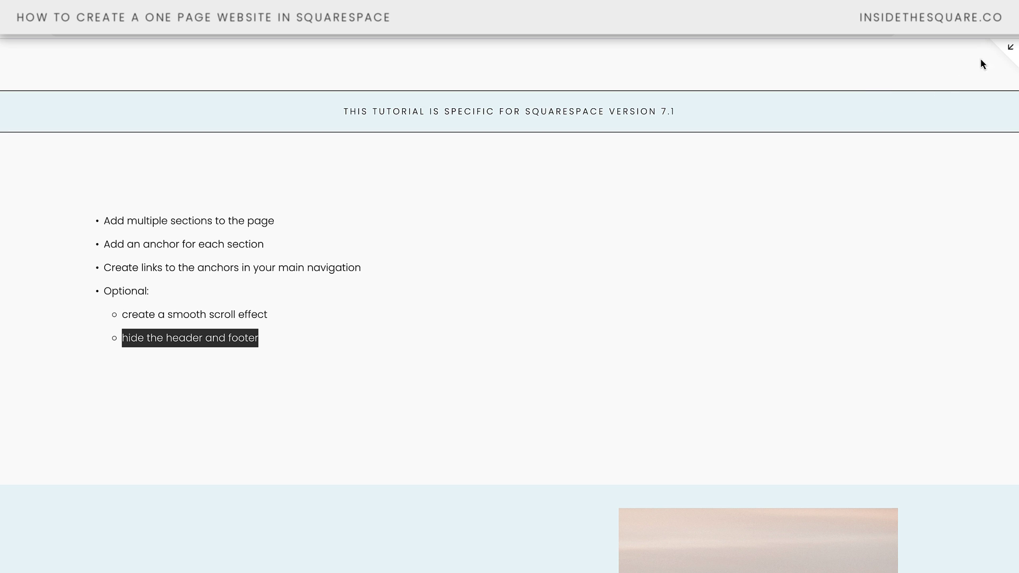
pyautogui.click(1011, 51)
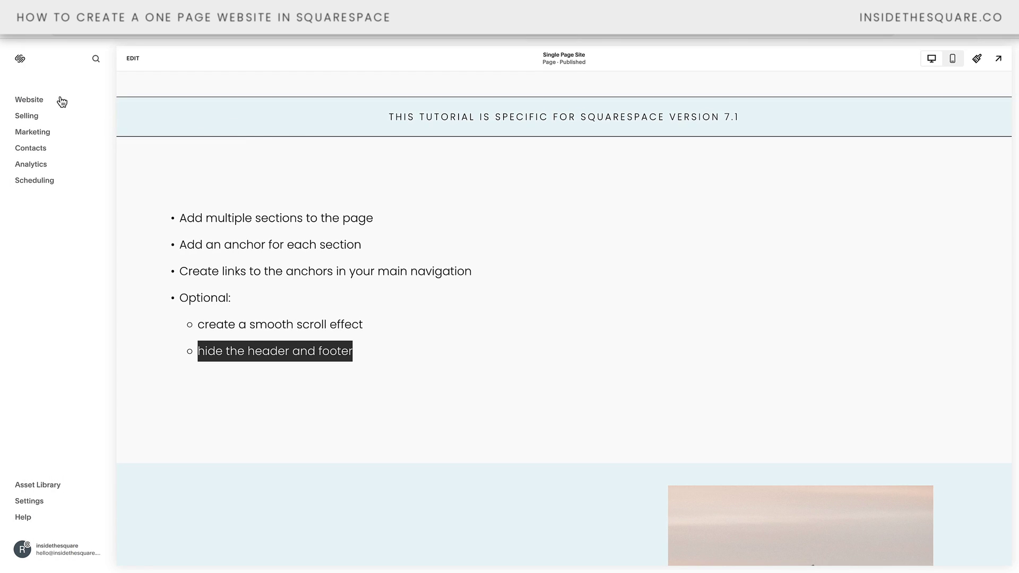
# - Open the Single Page Site's advanced page settings to review its page header code injection
pyautogui.click(36, 101)
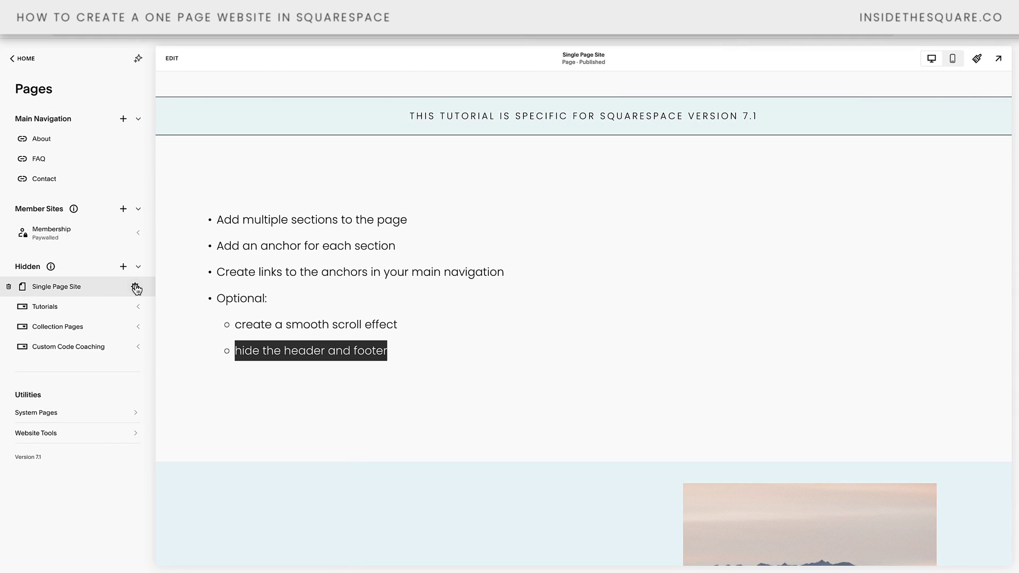
pyautogui.click(136, 288)
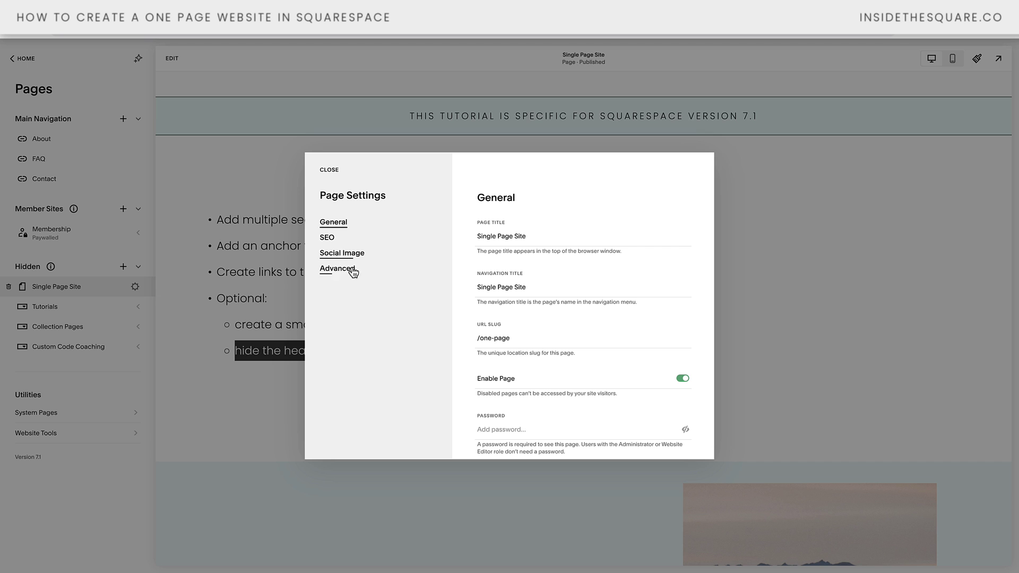
pyautogui.click(349, 274)
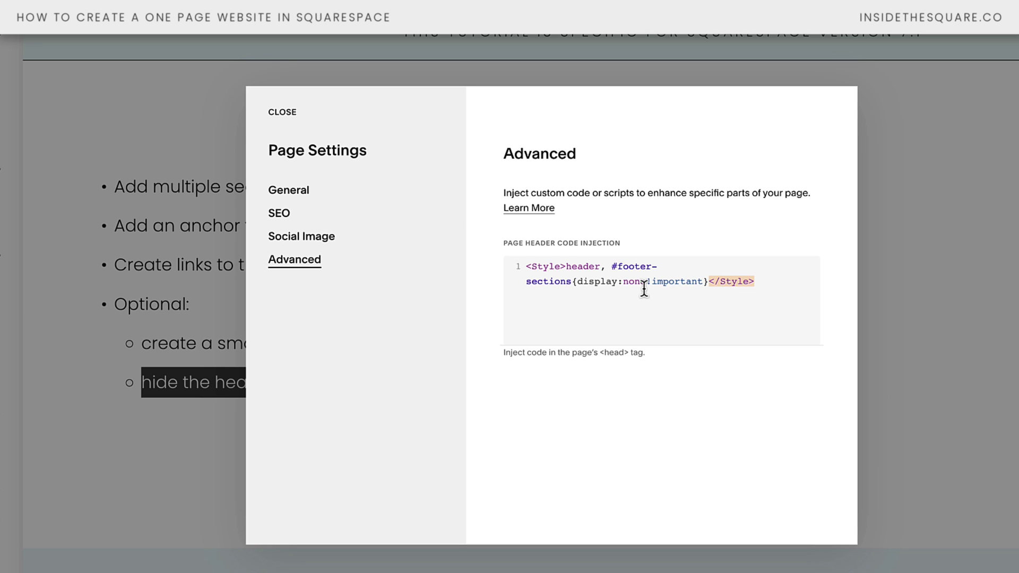